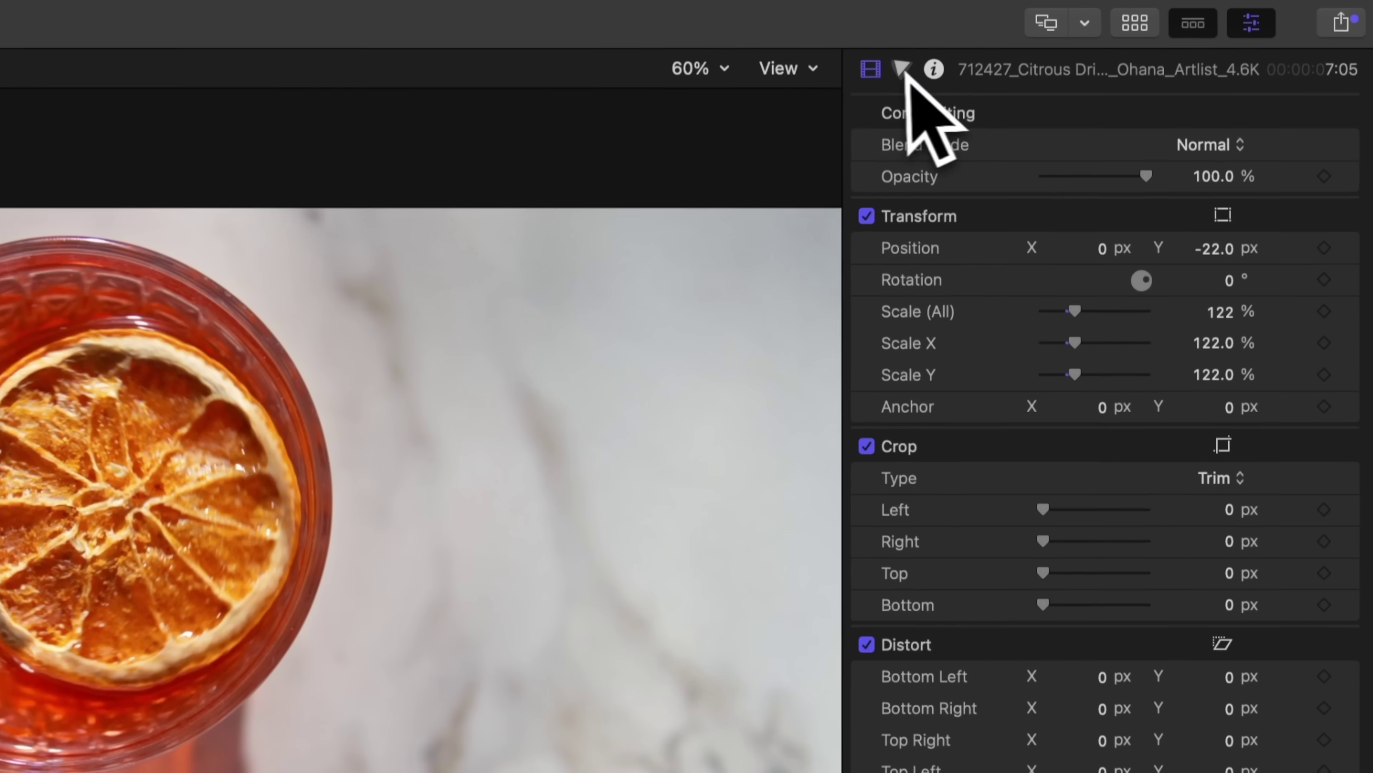
- Show the Color inspector's colour wheels for the citrus drink clip
{"action": "left_click", "coordinate": [1101, 40]}
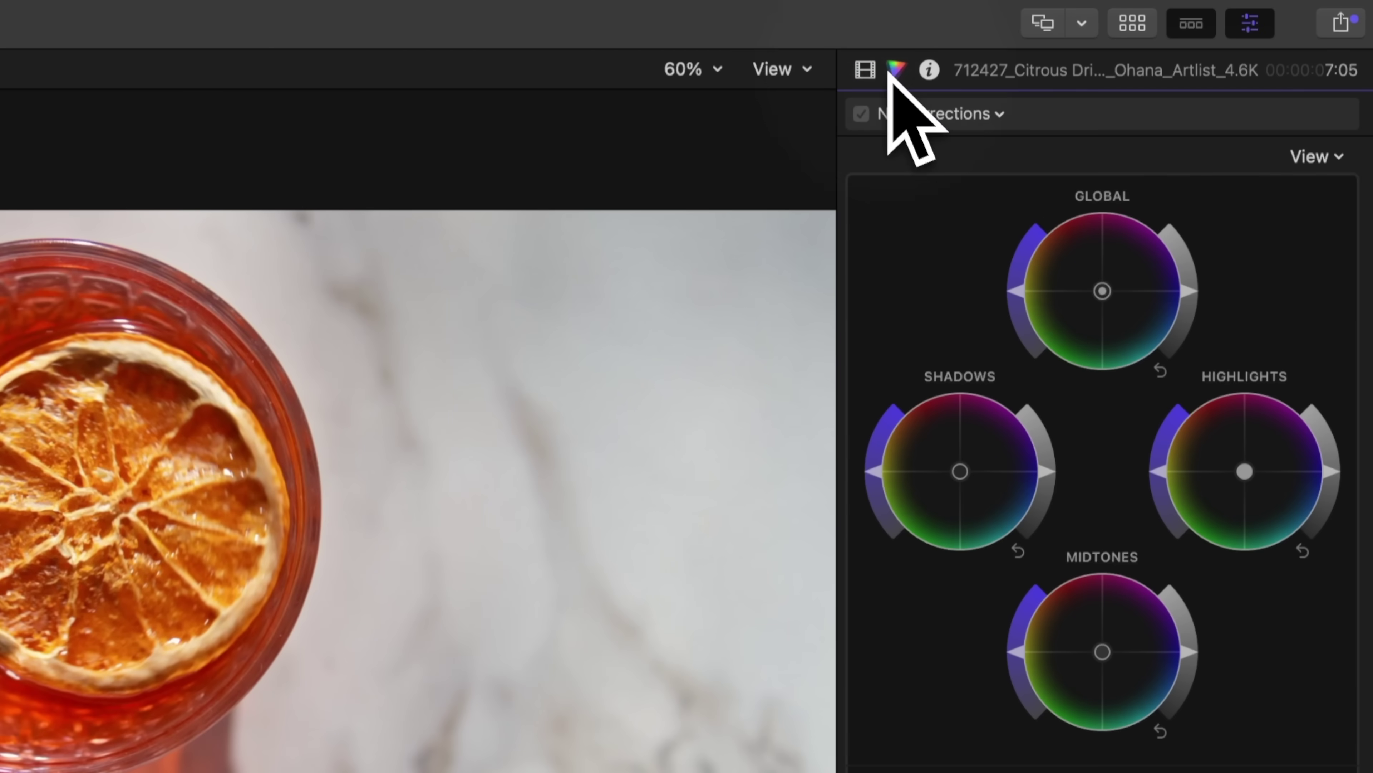
- Add a Color Wheels correction (Color Wheels 1) to the citrus drink clip
{"action": "left_click", "coordinate": [1049, 475]}
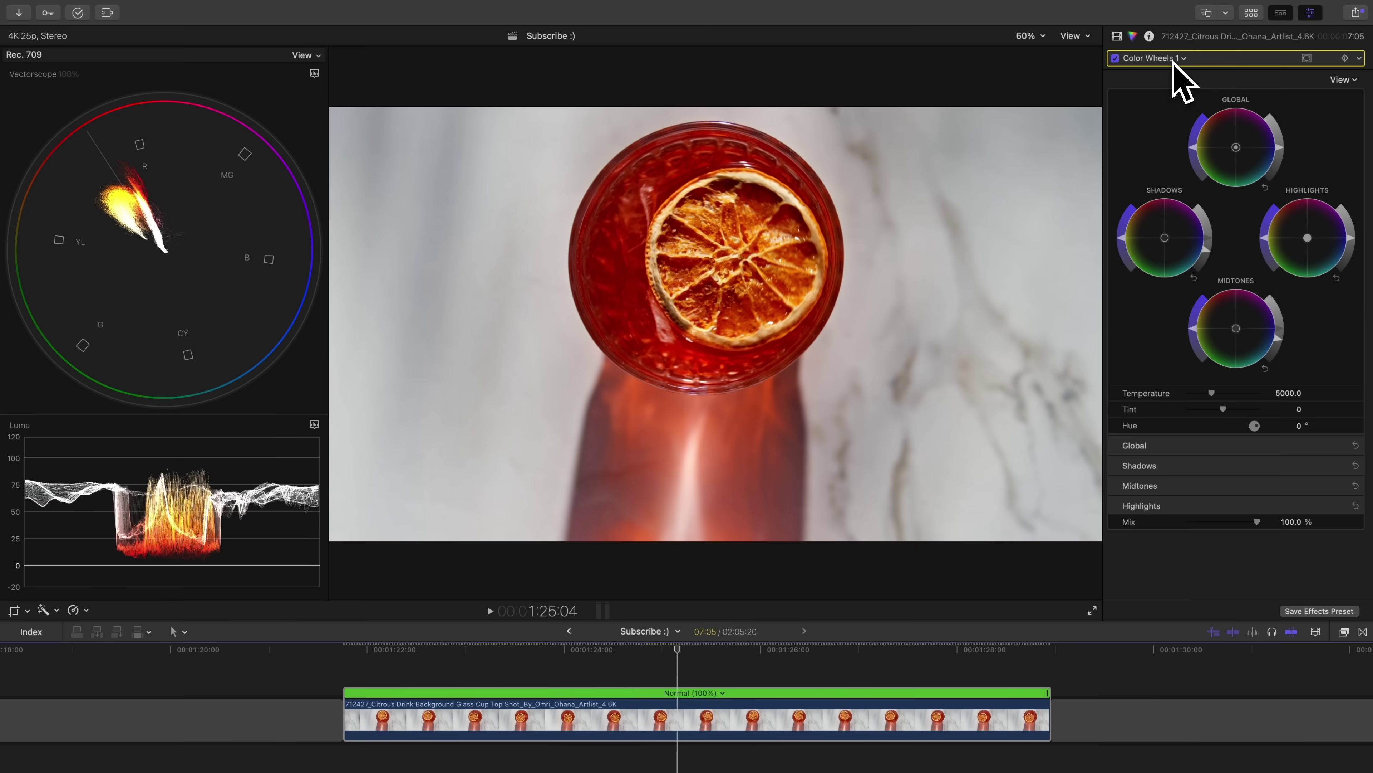
- Add a second Color Wheels correction and give it a colour mask
{"action": "left_click", "coordinate": [1172, 59]}
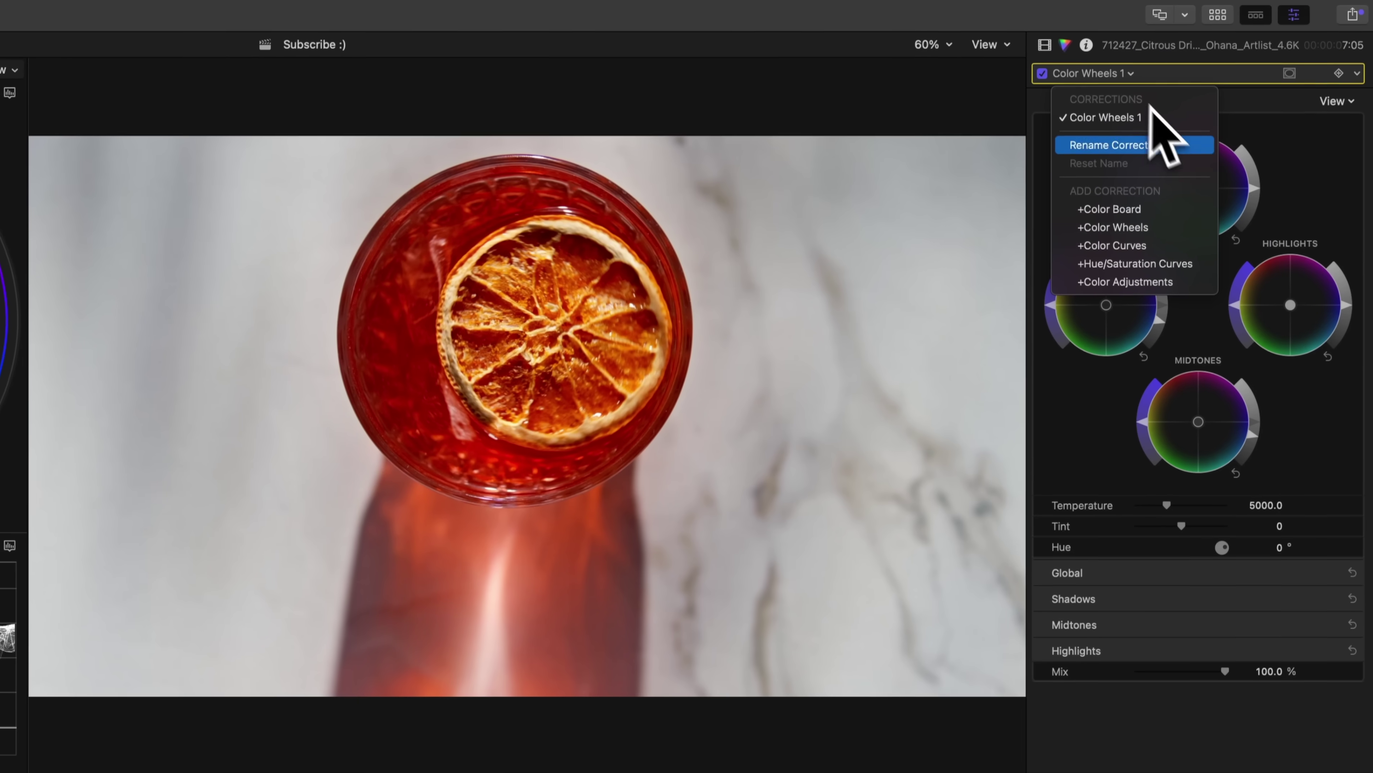
{"action": "left_click", "coordinate": [1162, 227]}
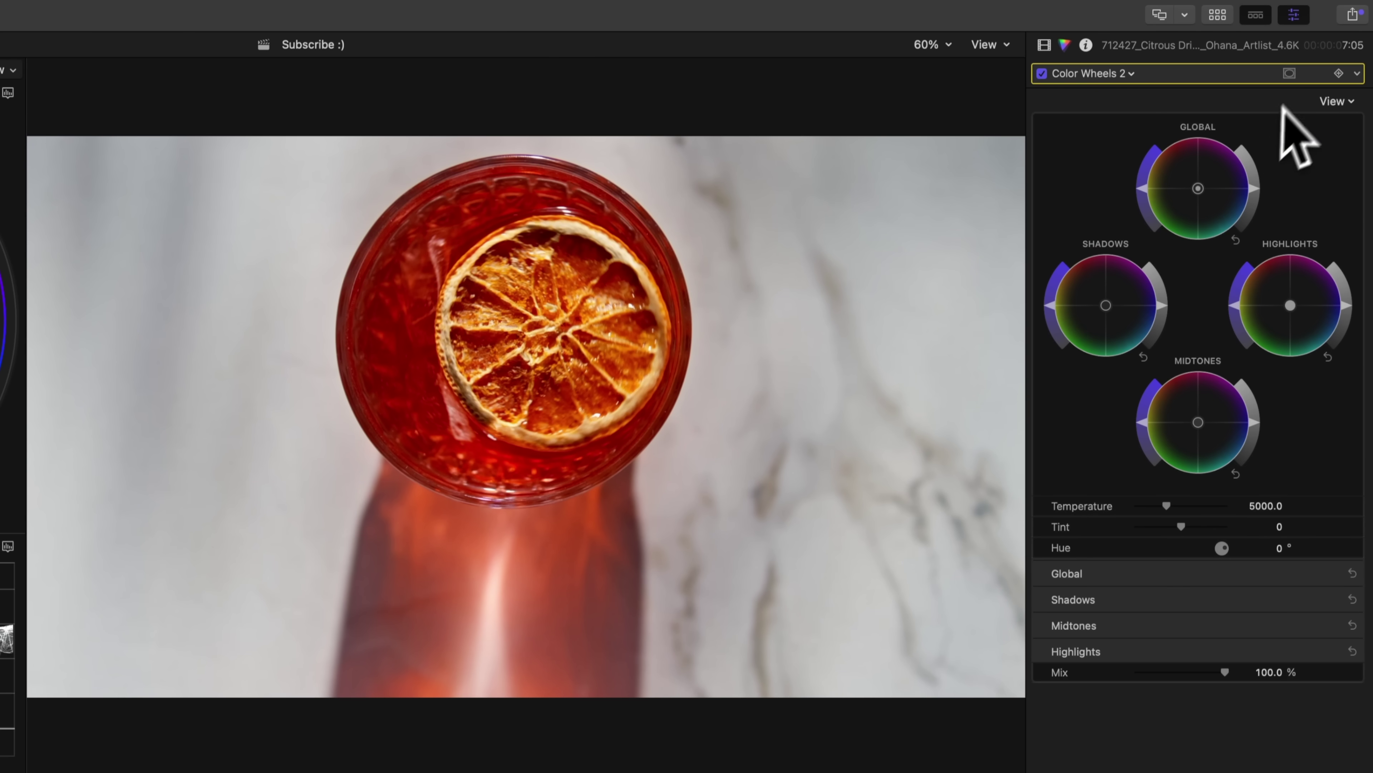
{"action": "left_click", "coordinate": [1290, 74]}
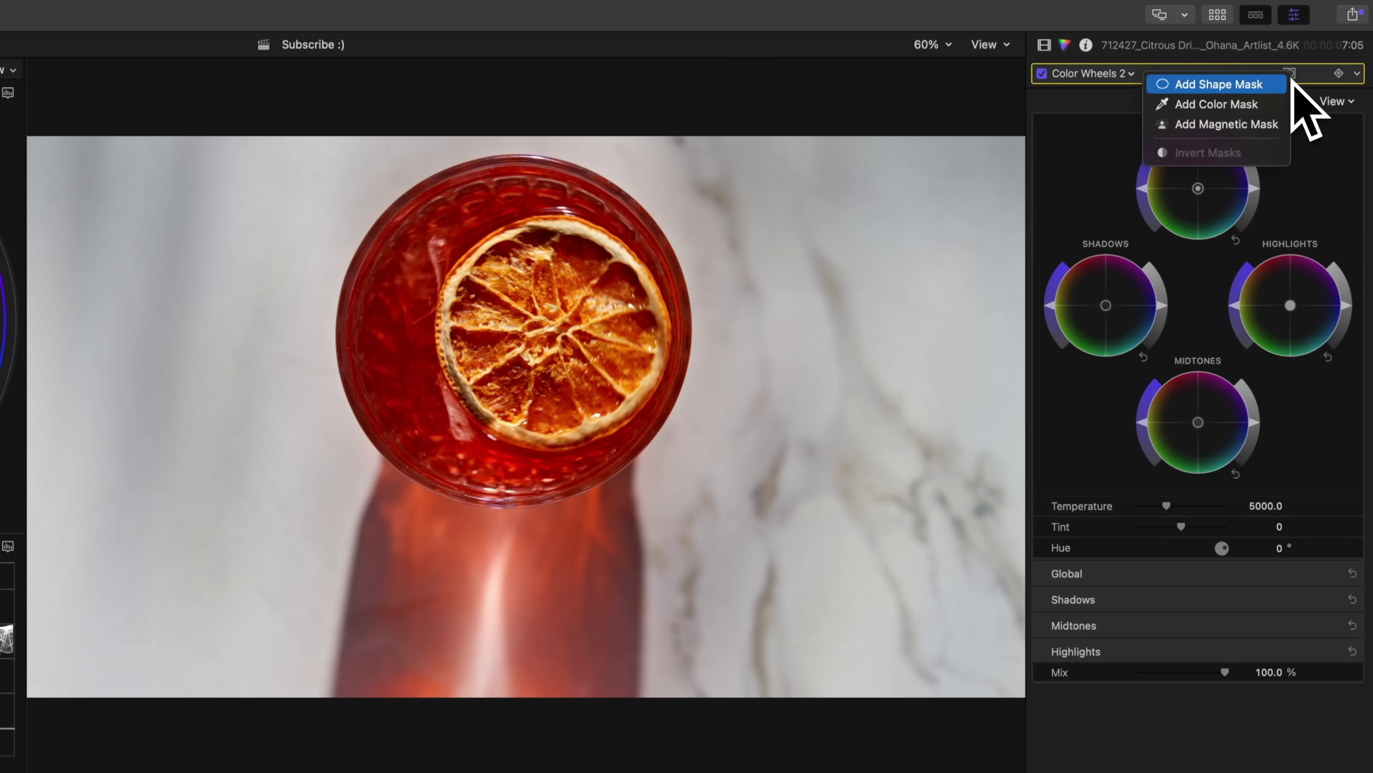
{"action": "left_click", "coordinate": [1273, 107]}
- Sample the red glass and tighten the mask's hue, saturation and lightness ranges using View Masks
{"action": "left_click_drag", "start_coordinate": [462, 313], "coordinate": [430, 322]}
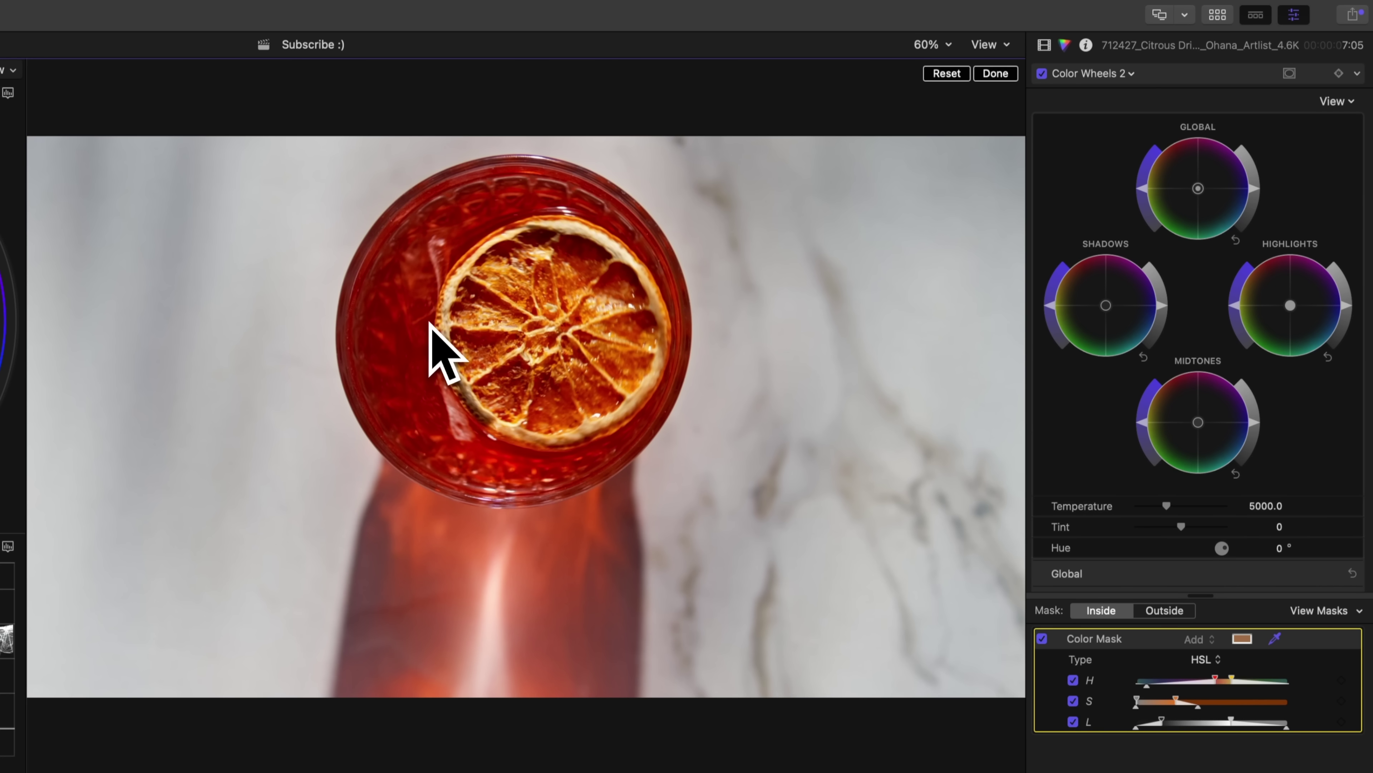
{"action": "left_click", "coordinate": [1307, 610]}
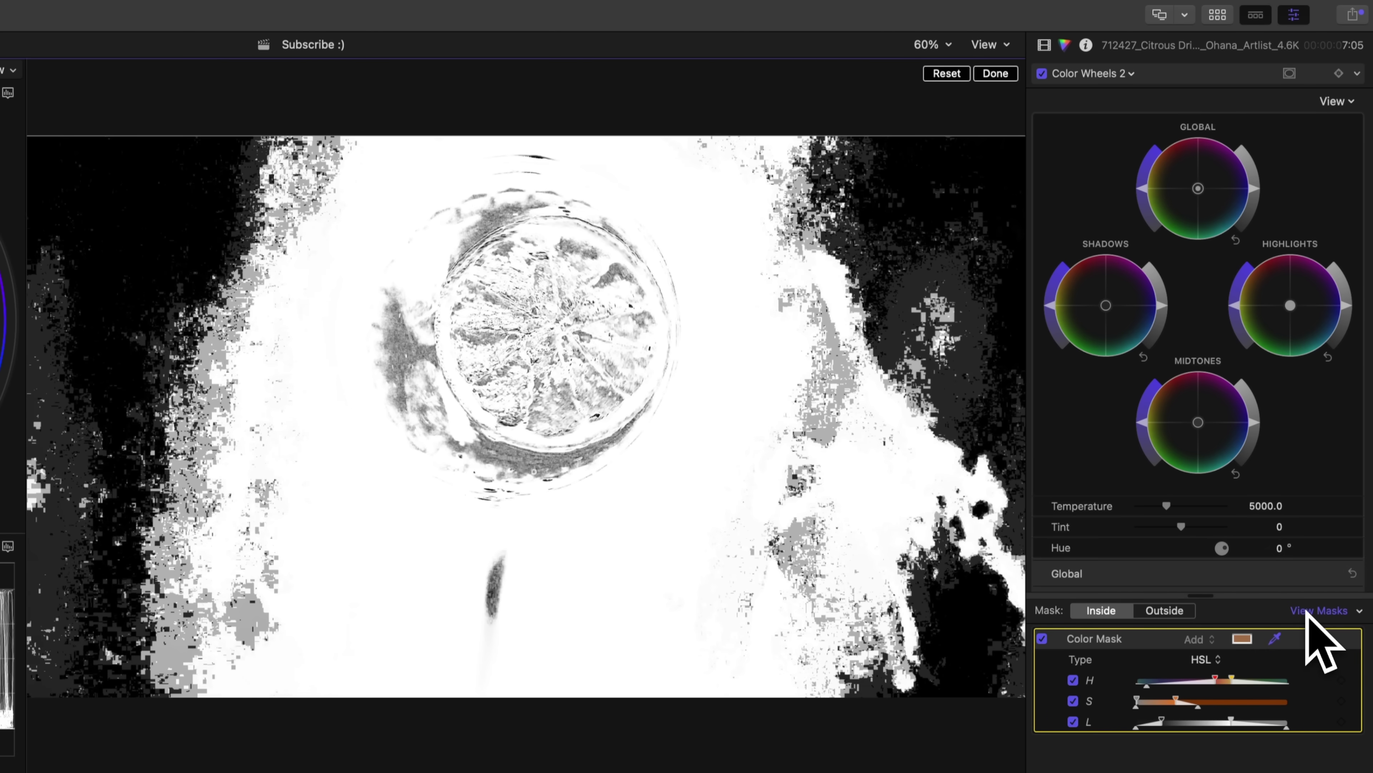
{"action": "left_click_drag", "start_coordinate": [1199, 661], "coordinate": [1244, 689]}
{"action": "mouse_move", "coordinate": [1162, 721]}
{"action": "left_mouse_down"}
{"action": "mouse_move", "coordinate": [1225, 715]}
{"action": "mouse_move", "coordinate": [1186, 720]}
{"action": "left_mouse_up"}
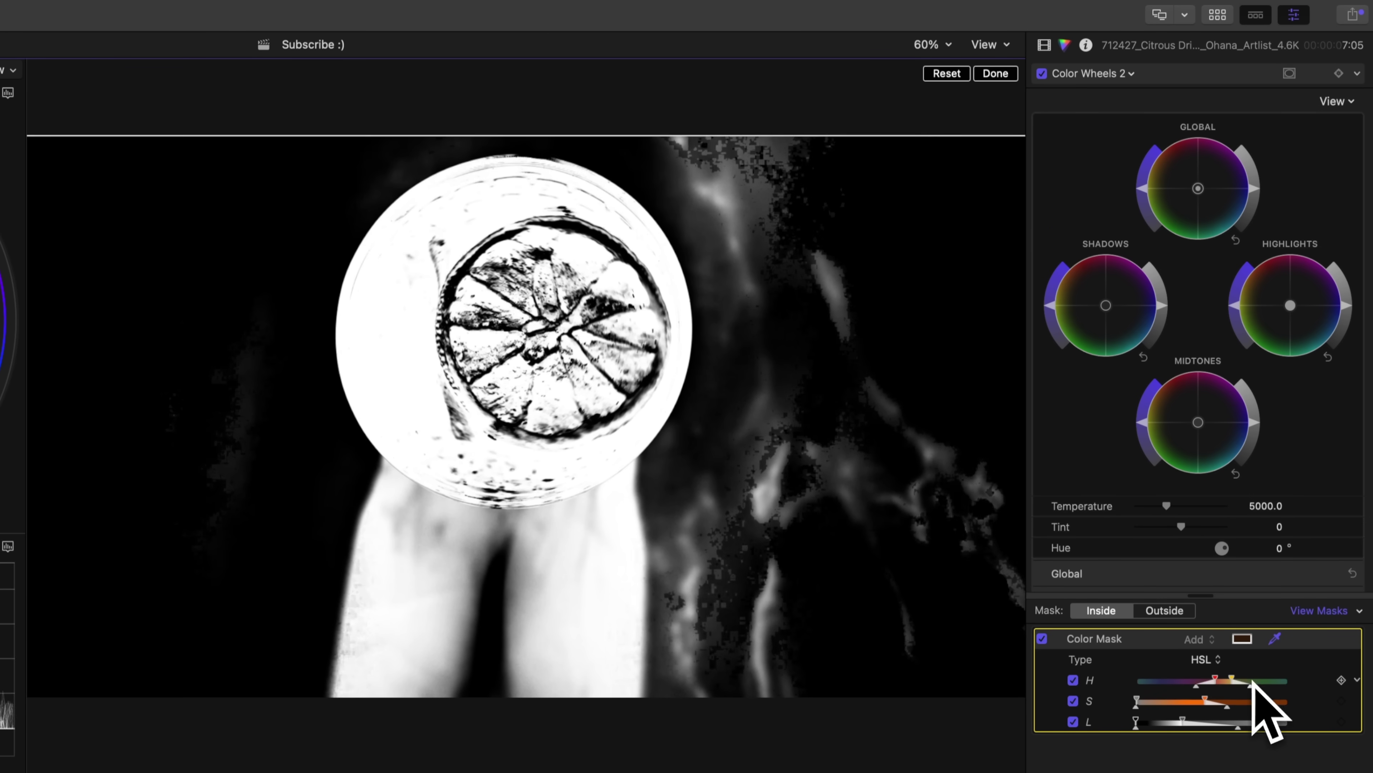
{"action": "left_click", "coordinate": [1311, 610]}
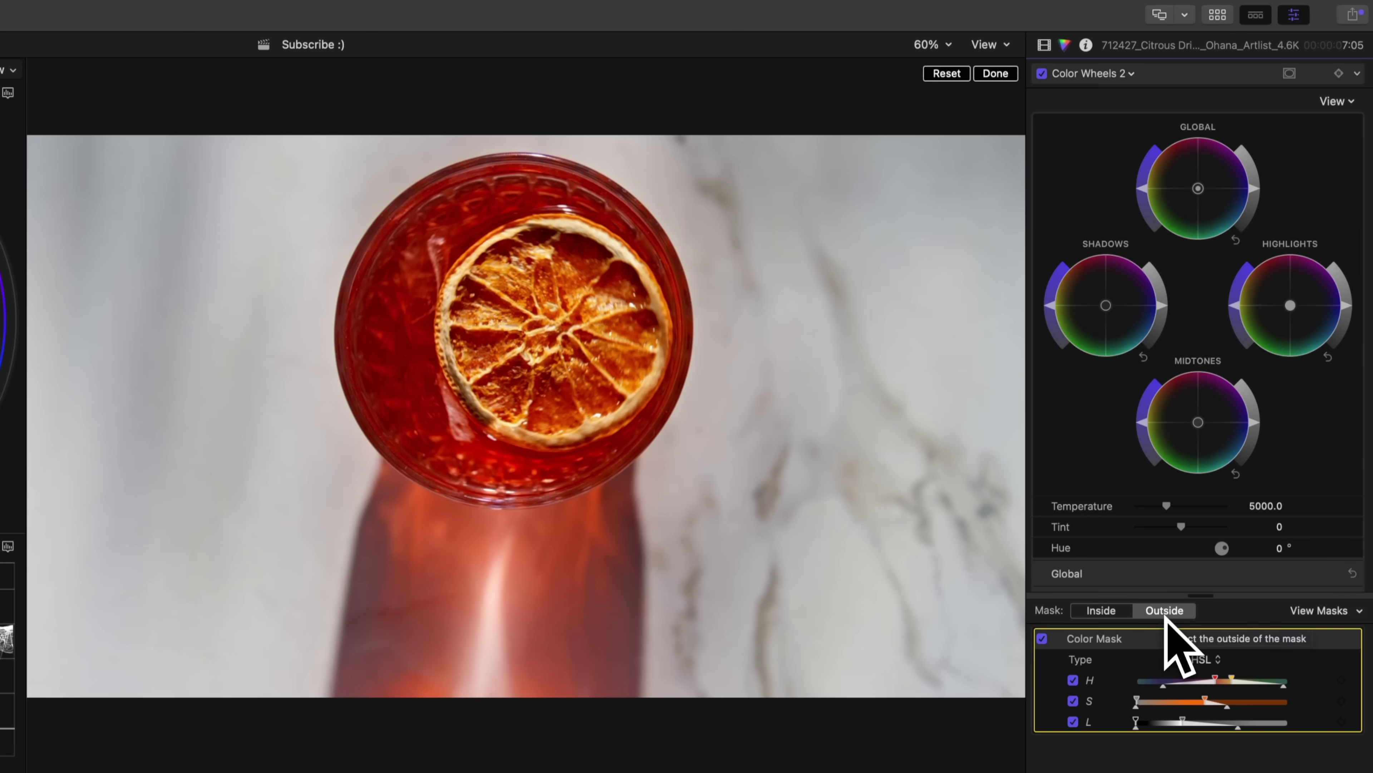
- Push the Shadows and Global wheels toward cyan to tint the marble background teal
{"action": "left_click", "coordinate": [1107, 306]}
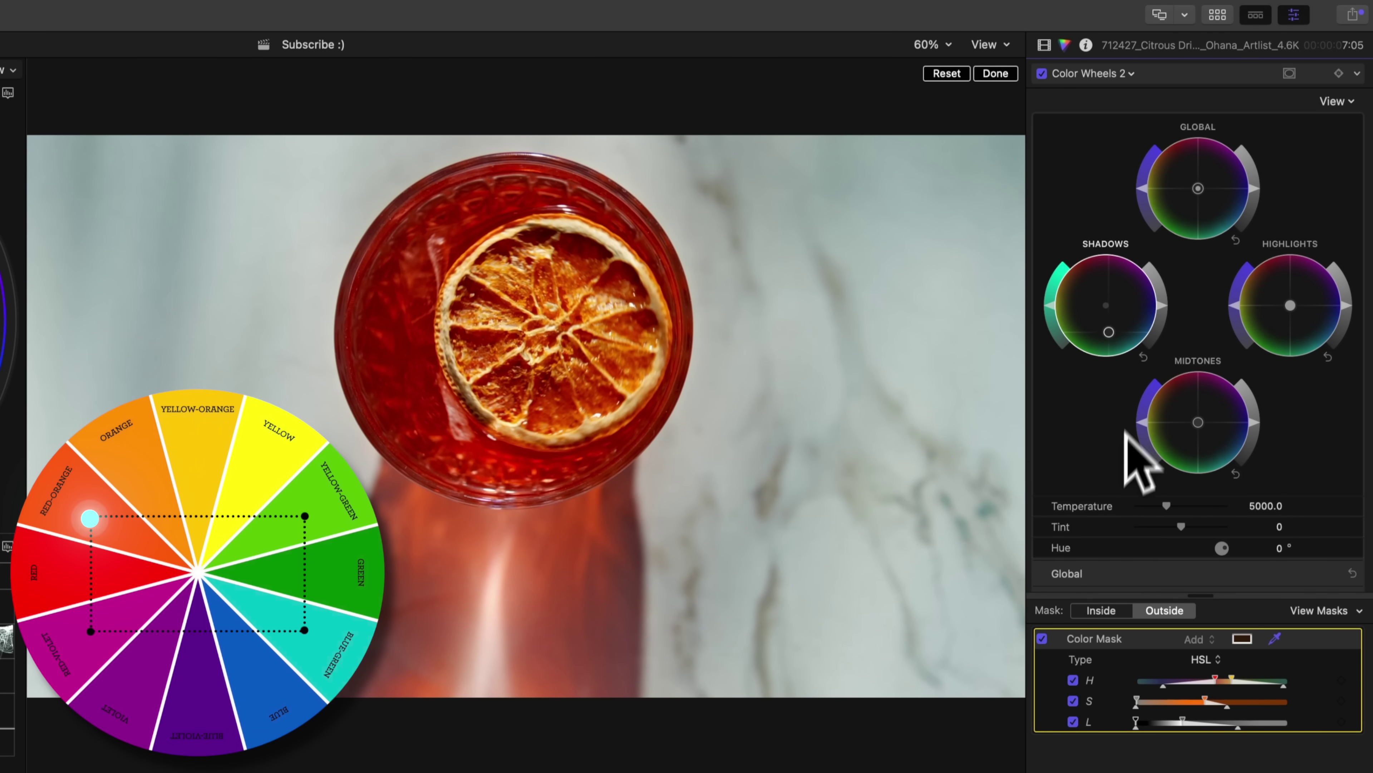
{"action": "left_click_drag", "start_coordinate": [1198, 188], "coordinate": [1207, 183]}
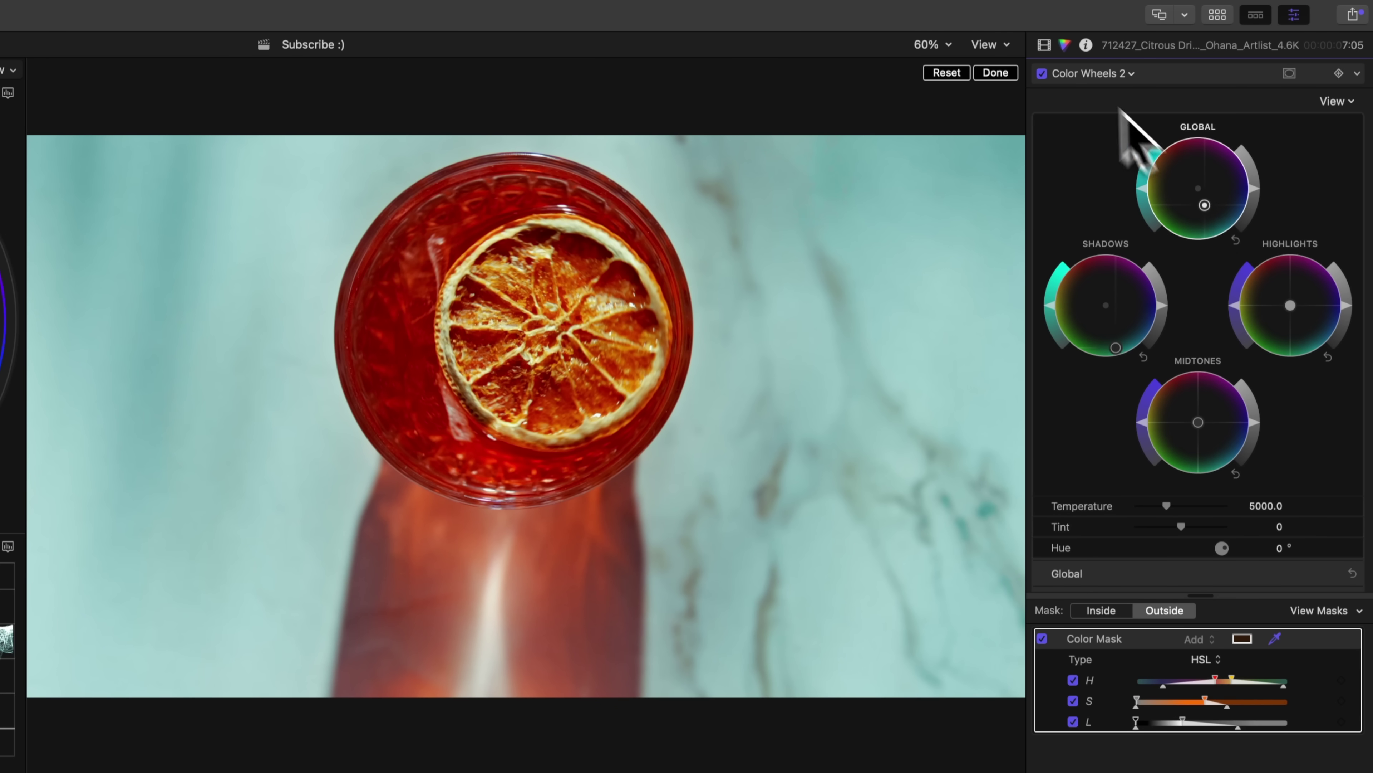
{"action": "left_click", "coordinate": [1045, 46]}
- Rename the two Color Wheels corrections 'Contrast/Sat' and 'Look Adjustment'
{"action": "double_click", "coordinate": [1076, 95]}
{"action": "type", "text": "C"}
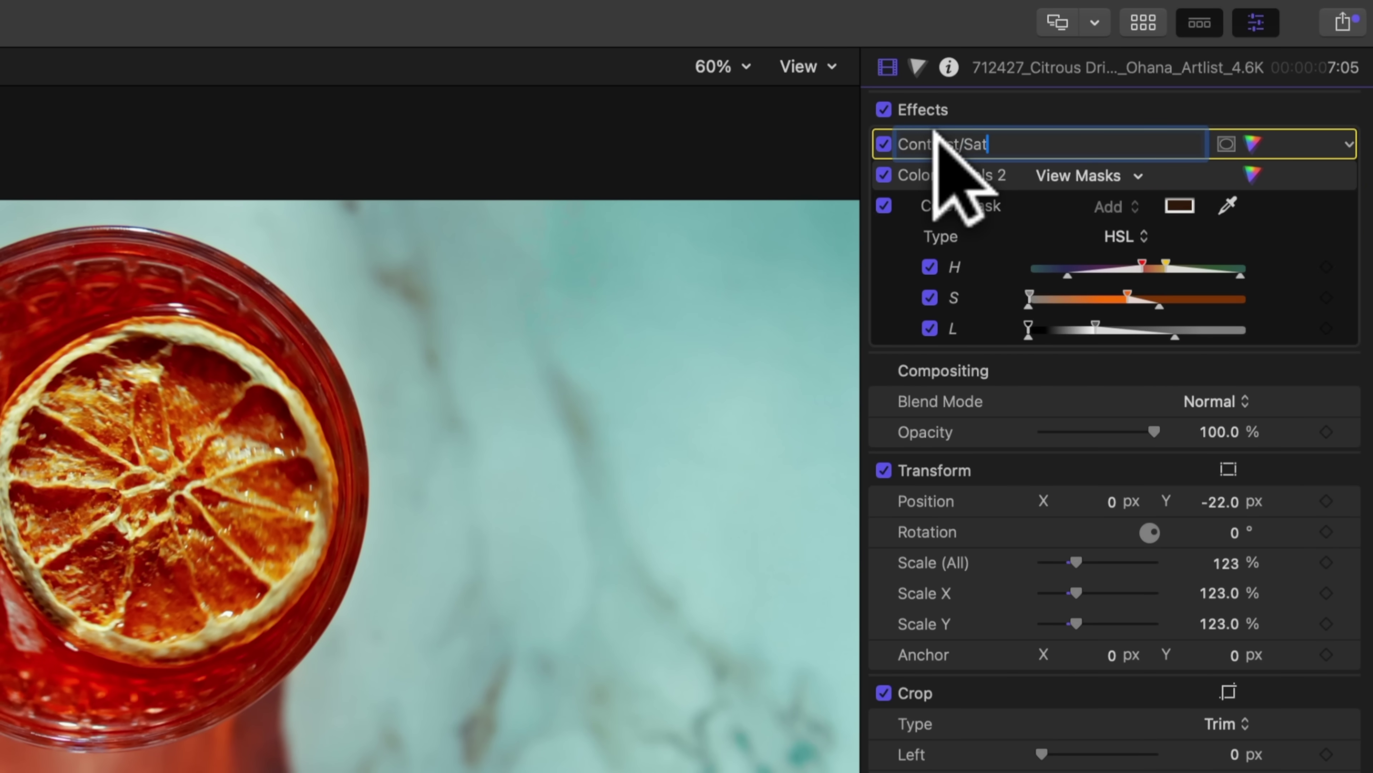
{"action": "type", "text": "ontrast/Sat"}
{"action": "key", "text": "Return"}
{"action": "double_click", "coordinate": [944, 173]}
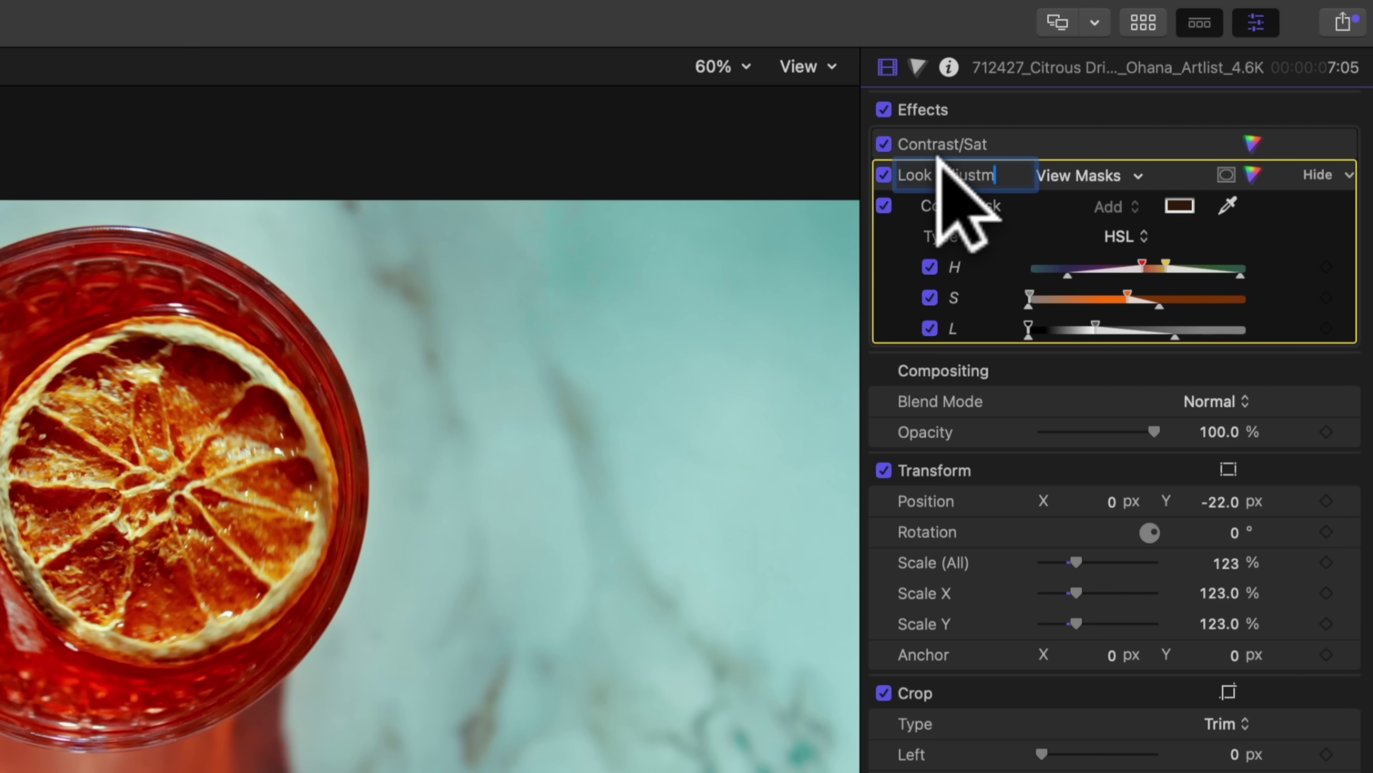
{"action": "left_click", "coordinate": [919, 67]}
{"action": "left_click", "coordinate": [967, 110]}
- Add a Color Curves correction with a feathered elliptical mask around the glass, darkening luma outside
{"action": "left_click", "coordinate": [1049, 390]}
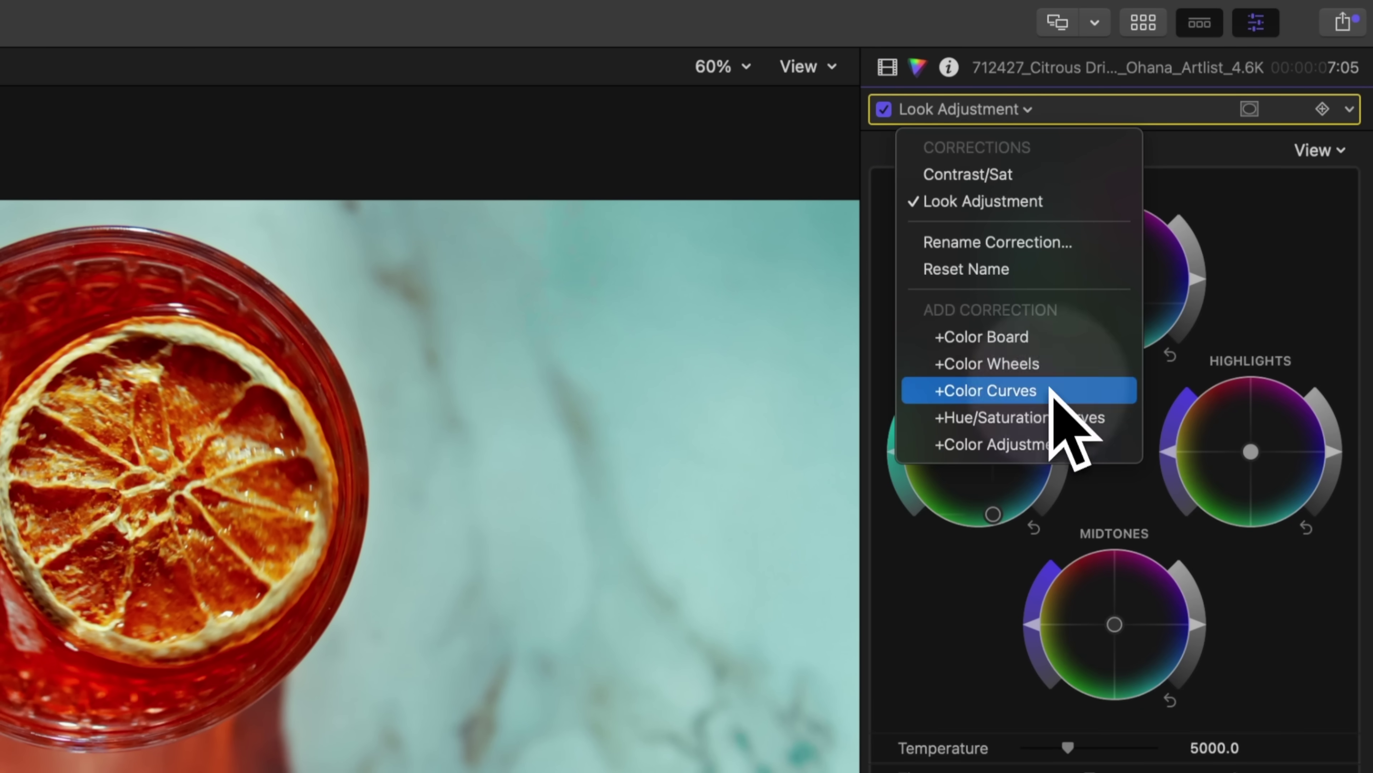
{"action": "left_click", "coordinate": [1250, 109]}
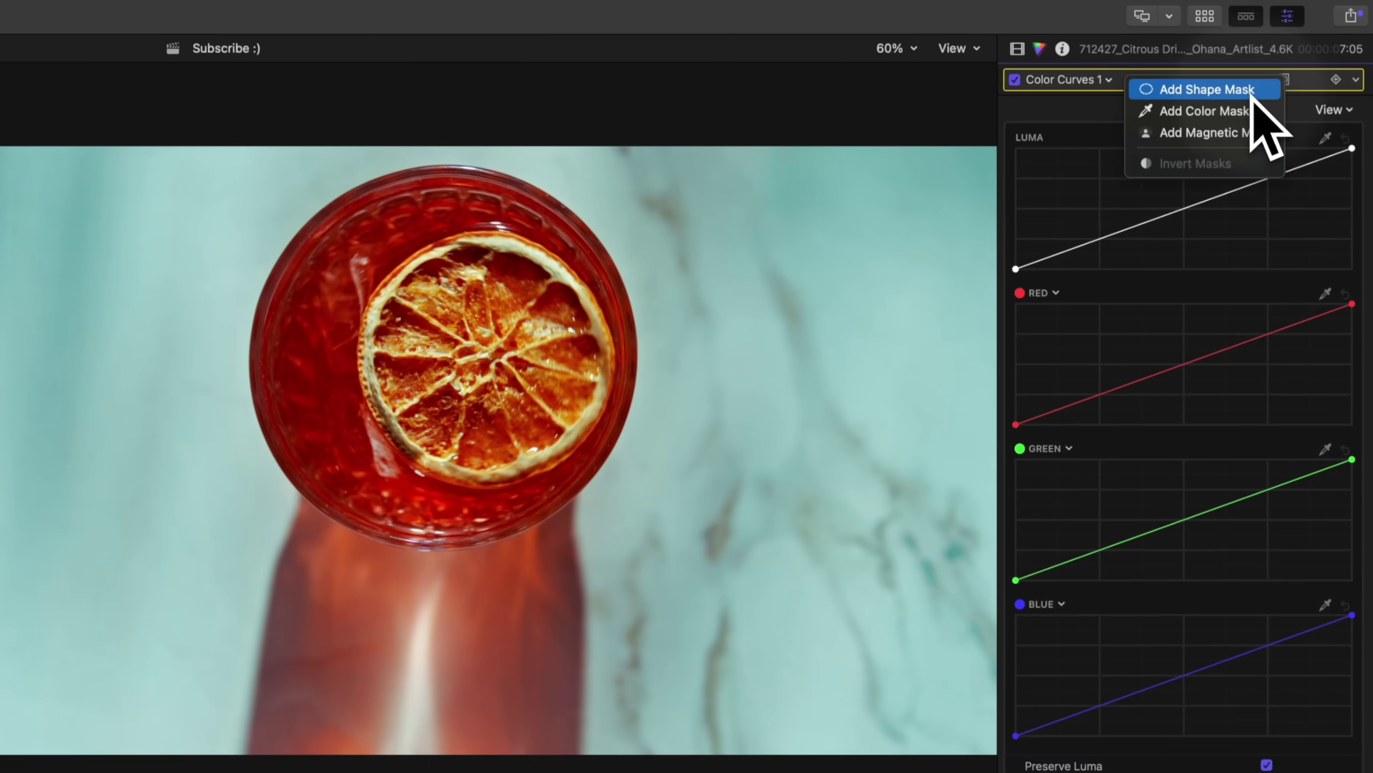
{"action": "left_click", "coordinate": [1238, 123]}
{"action": "left_click_drag", "start_coordinate": [377, 324], "coordinate": [354, 328]}
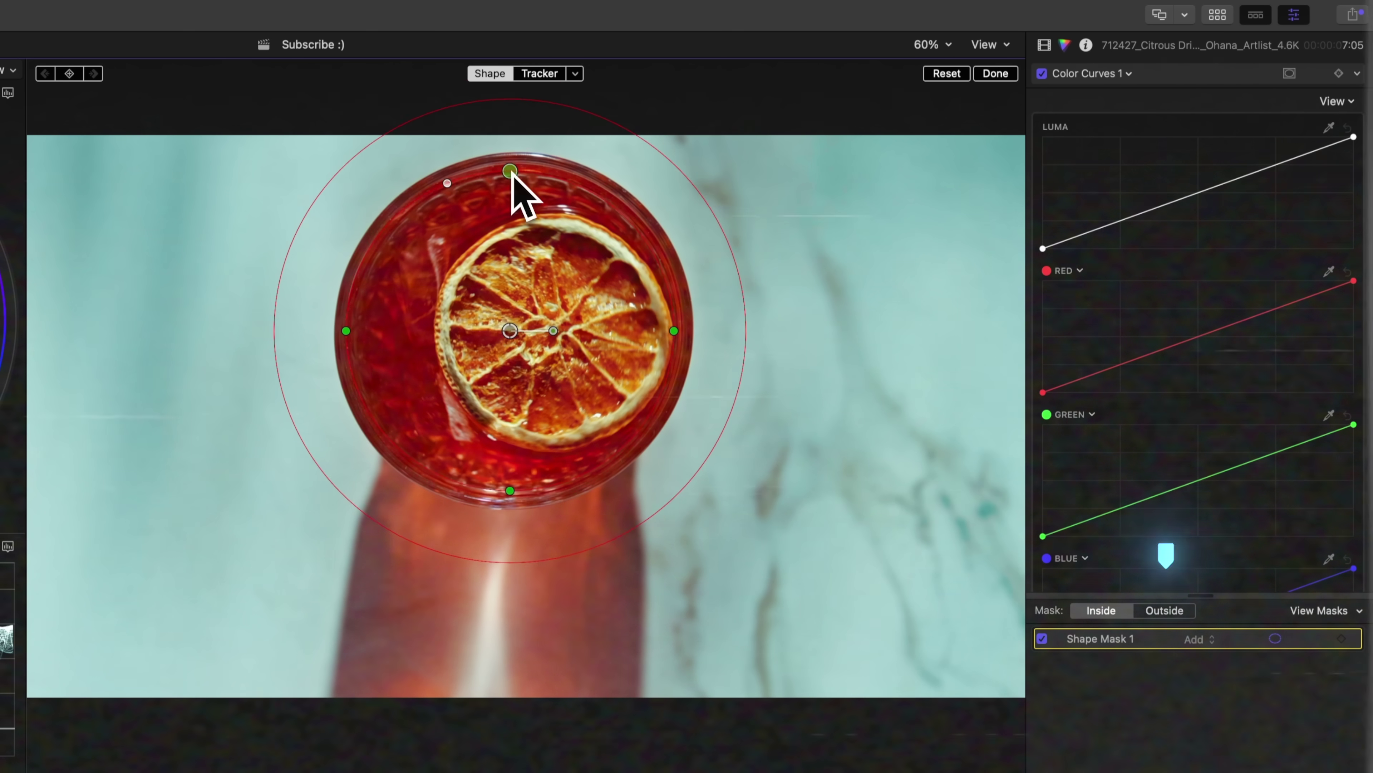
{"action": "left_click_drag", "start_coordinate": [519, 181], "coordinate": [518, 168]}
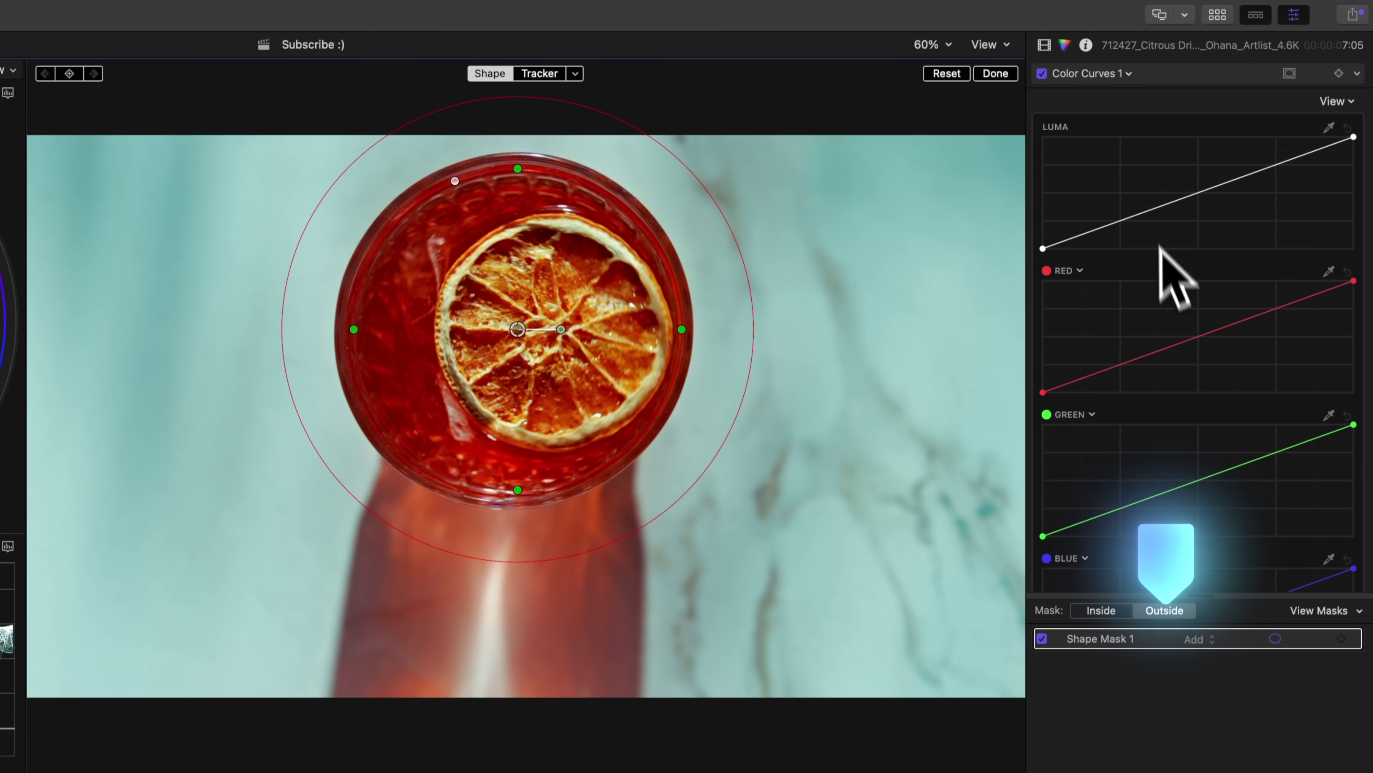
{"action": "mouse_move", "coordinate": [1150, 219]}
{"action": "left_mouse_down"}
{"action": "mouse_move", "coordinate": [1153, 239]}
{"action": "mouse_move", "coordinate": [1146, 223]}
{"action": "left_mouse_up"}
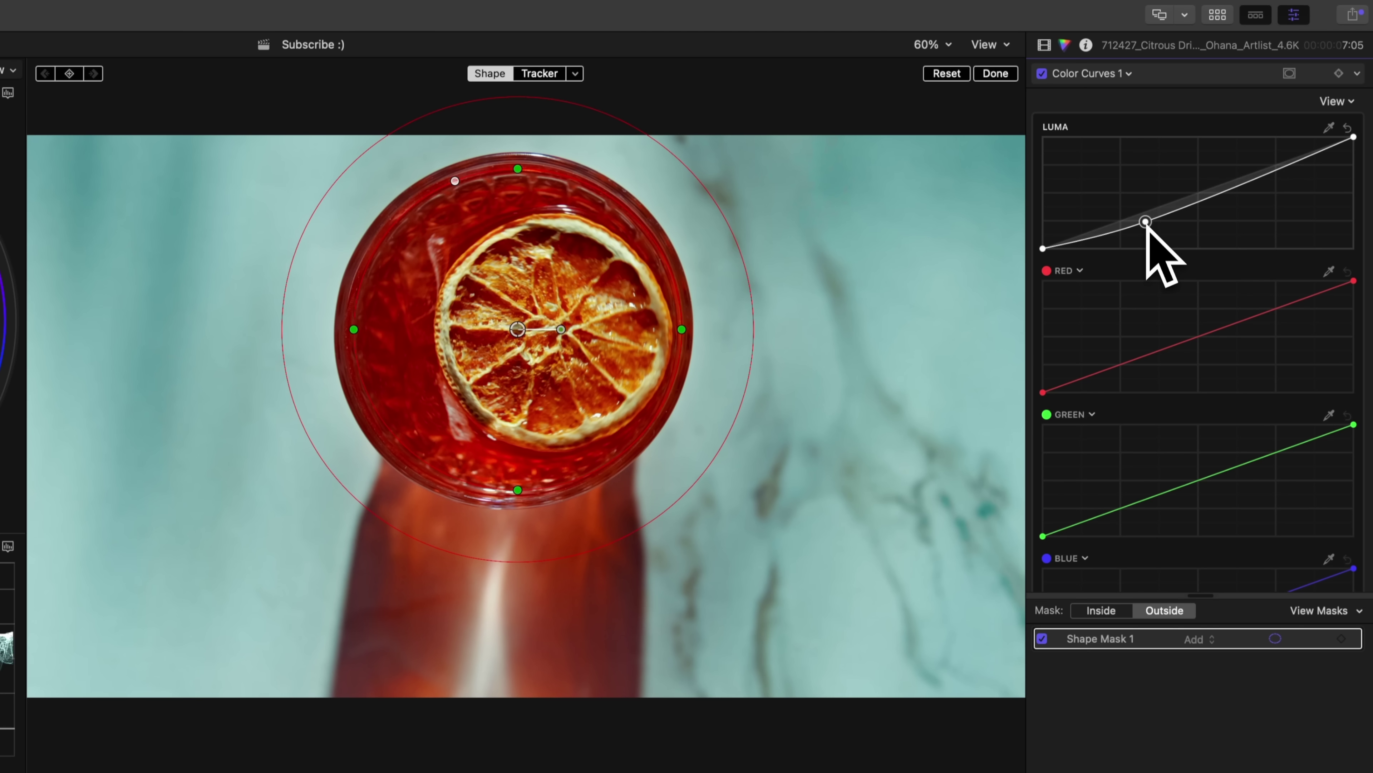
{"action": "left_click", "coordinate": [1058, 79]}
- Toggle the curves correction off and on to compare the darkening
{"action": "left_click", "coordinate": [1042, 74]}
{"action": "left_click", "coordinate": [1041, 72]}
{"action": "left_click", "coordinate": [1041, 73]}
{"action": "left_click", "coordinate": [1041, 72]}
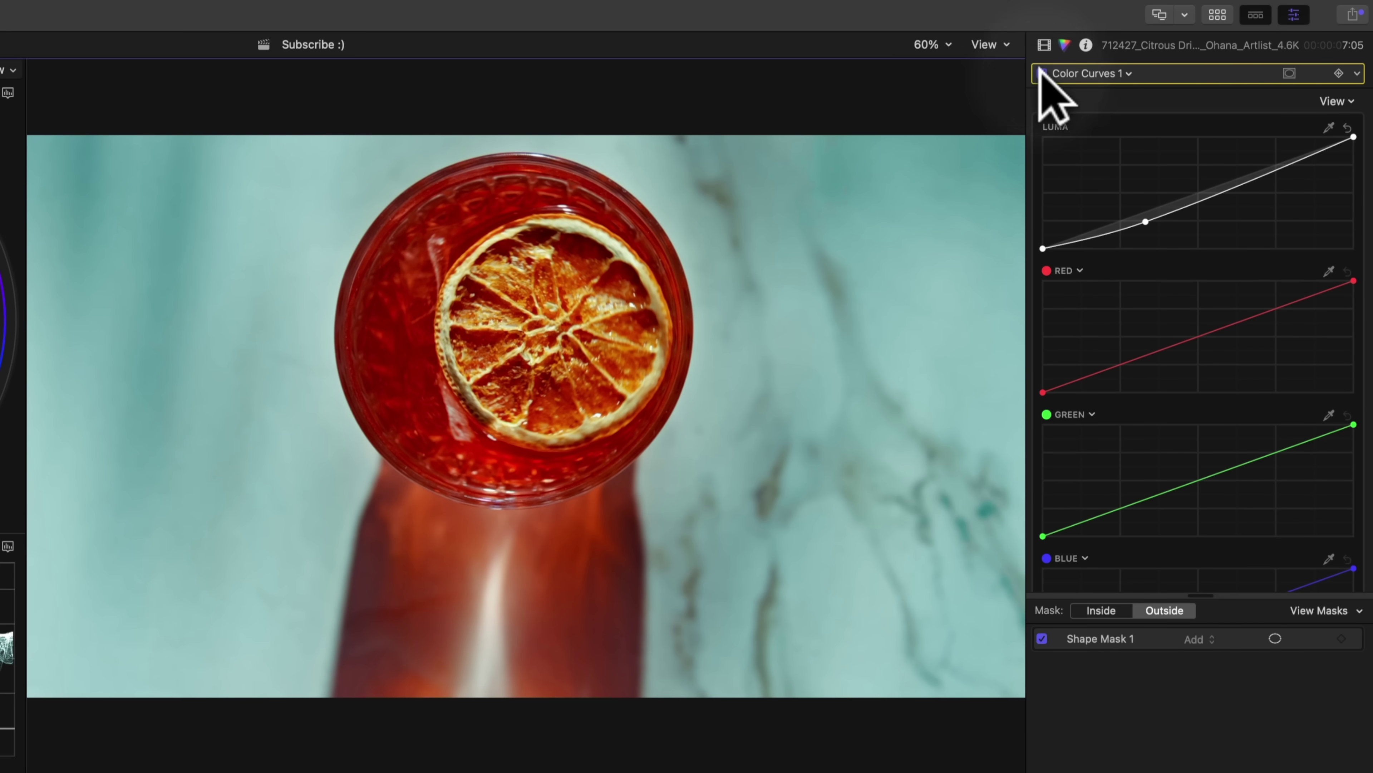
{"action": "left_click", "coordinate": [1041, 73]}
{"action": "left_click", "coordinate": [1042, 73]}
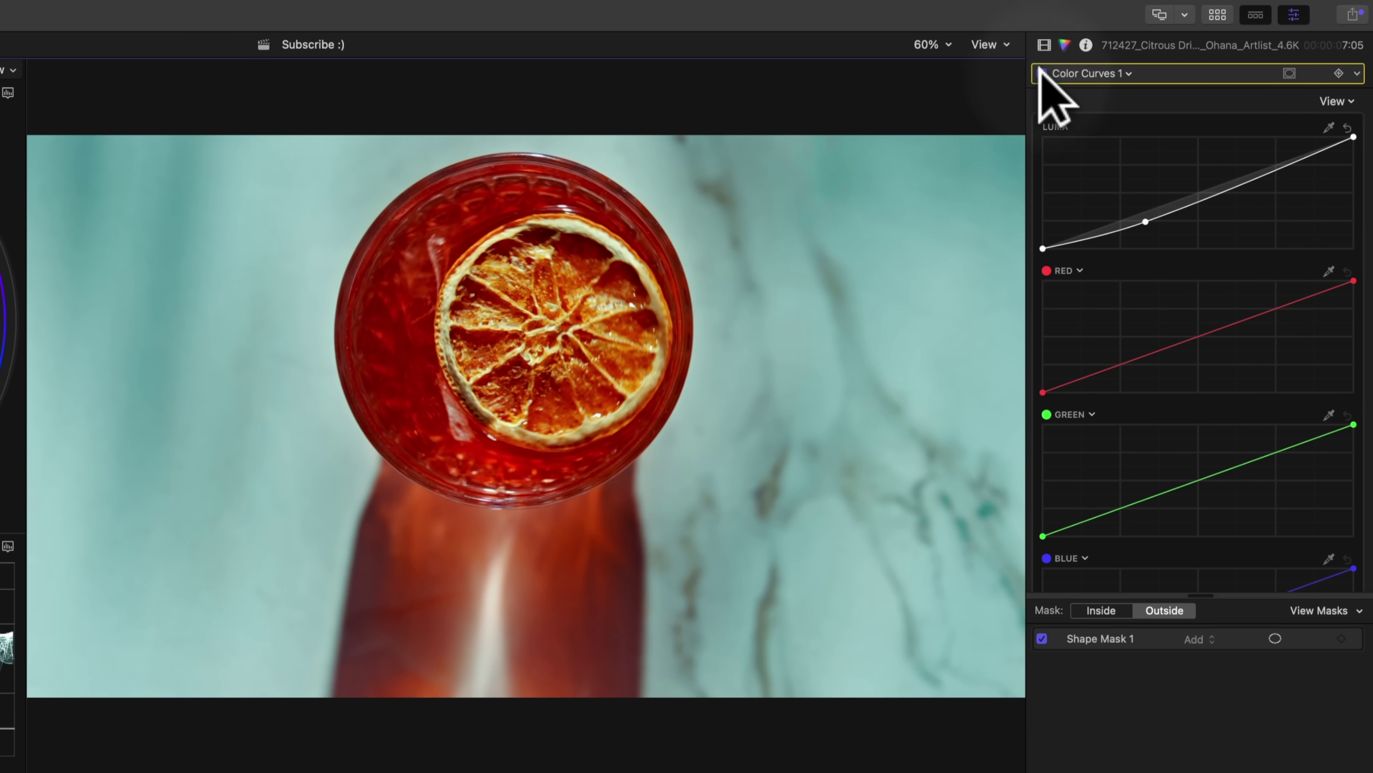
- Name the curves correction 'Glass isolation mask' and select the Look Adjustment correction
{"action": "left_click", "coordinate": [1044, 45]}
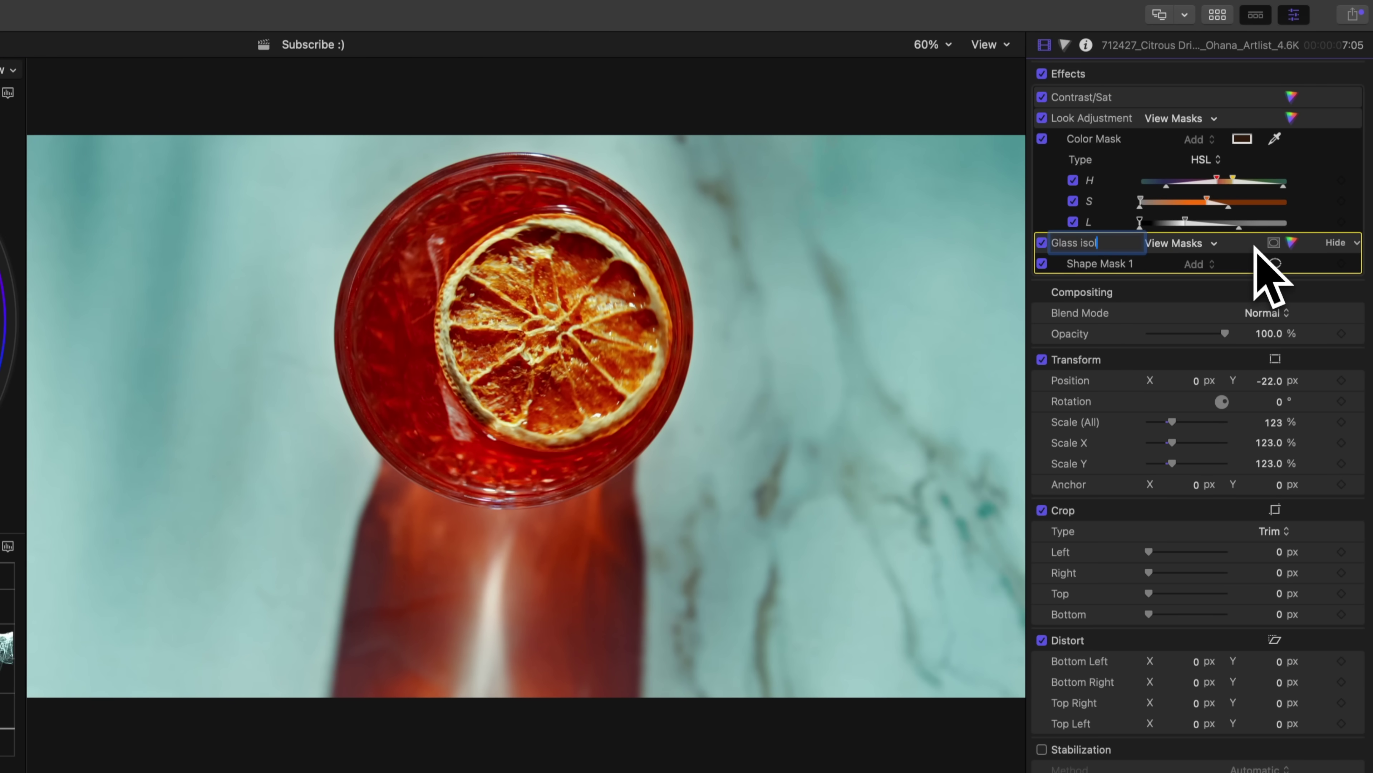
{"action": "key", "text": "Return"}
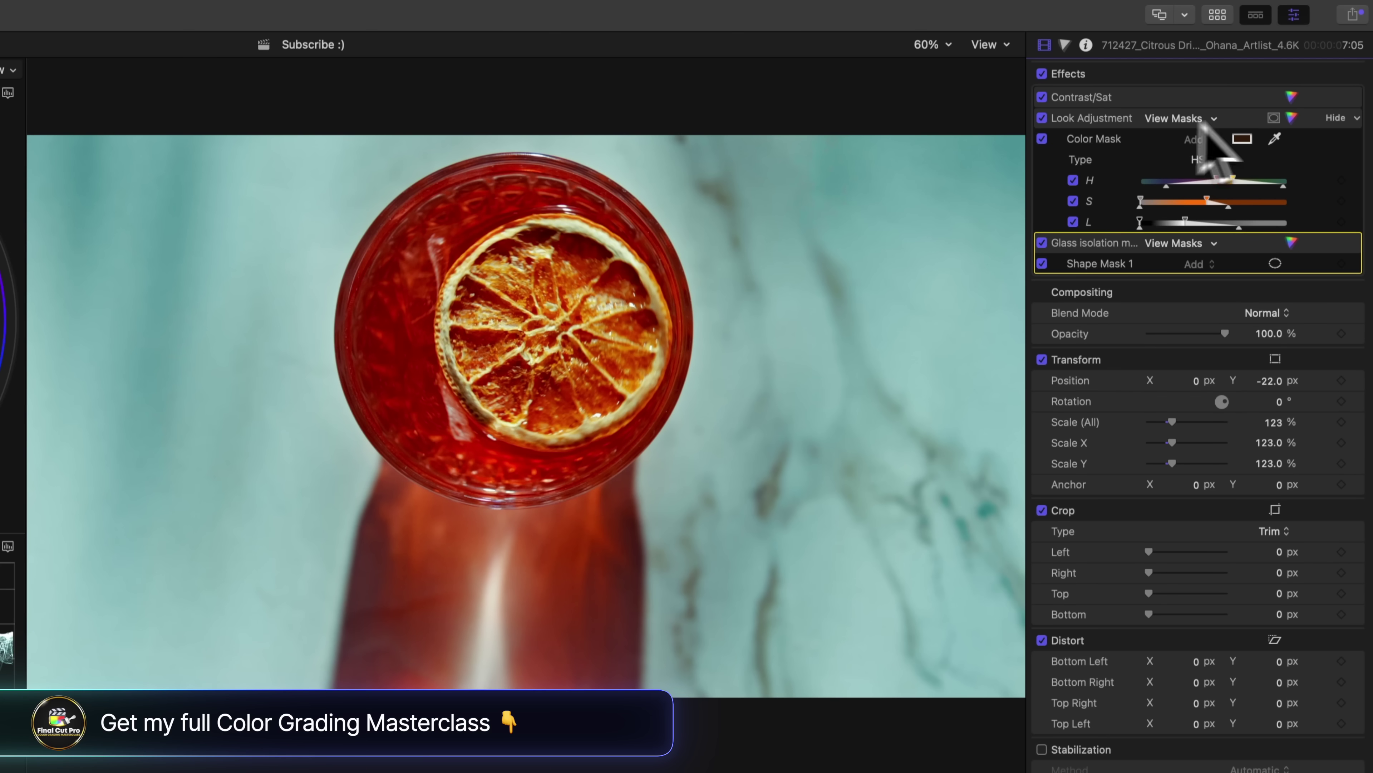
{"action": "left_click", "coordinate": [1291, 118]}
{"action": "left_click", "coordinate": [1129, 76]}
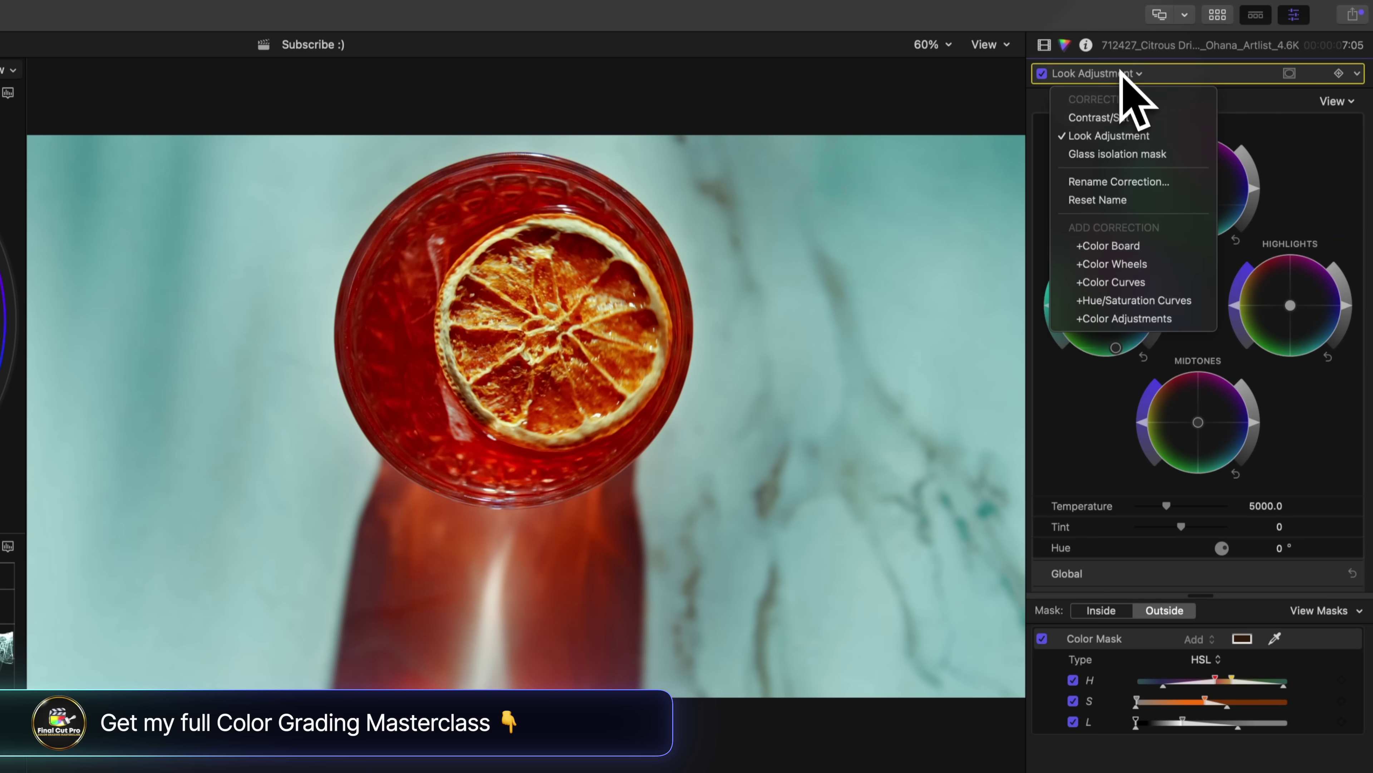
- Add a Hue/Saturation Curves correction, lifting SAT vs SAT's low end and slightly lowering its high end
{"action": "left_click", "coordinate": [1147, 300]}
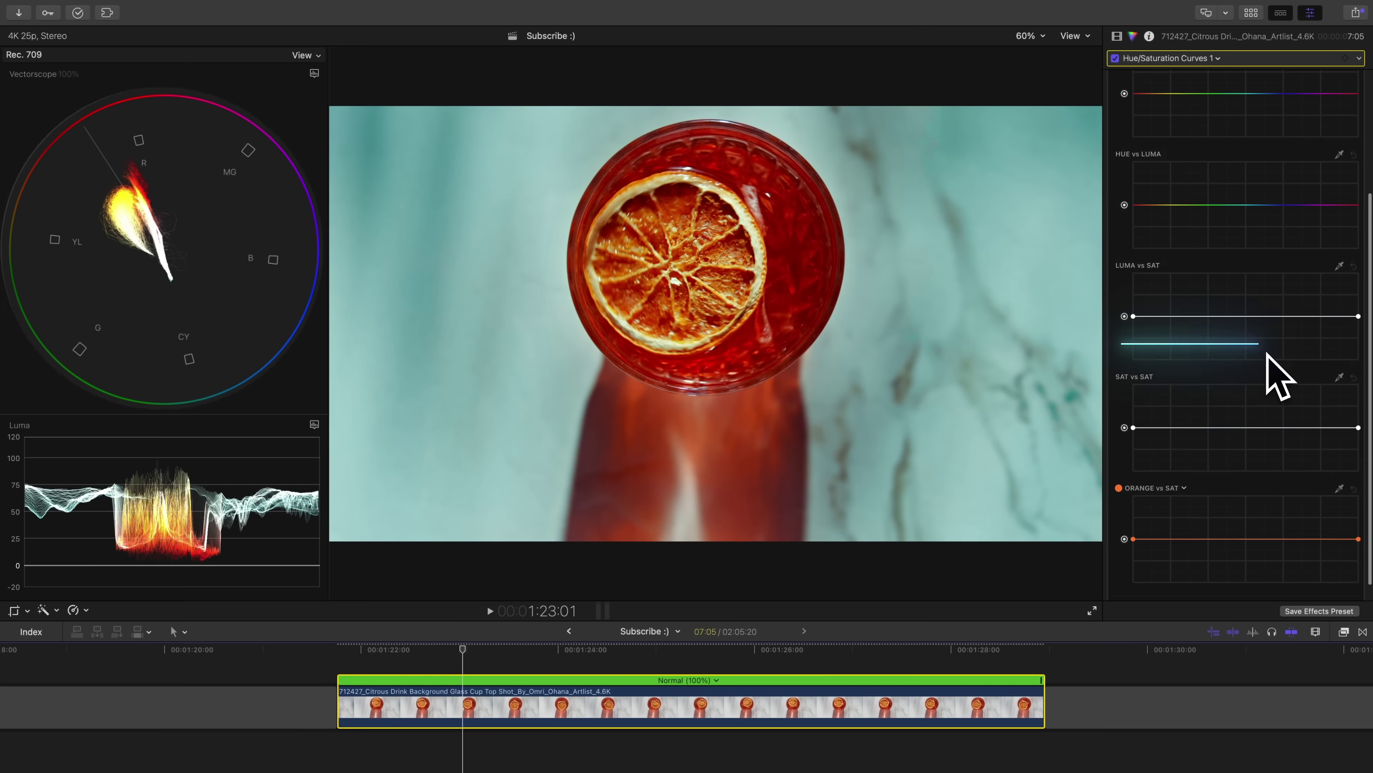
{"action": "scroll", "coordinate": [1244, 379], "scroll_direction": "down", "scroll_amount": 1}
{"action": "left_click_drag", "start_coordinate": [1358, 408], "coordinate": [1358, 414]}
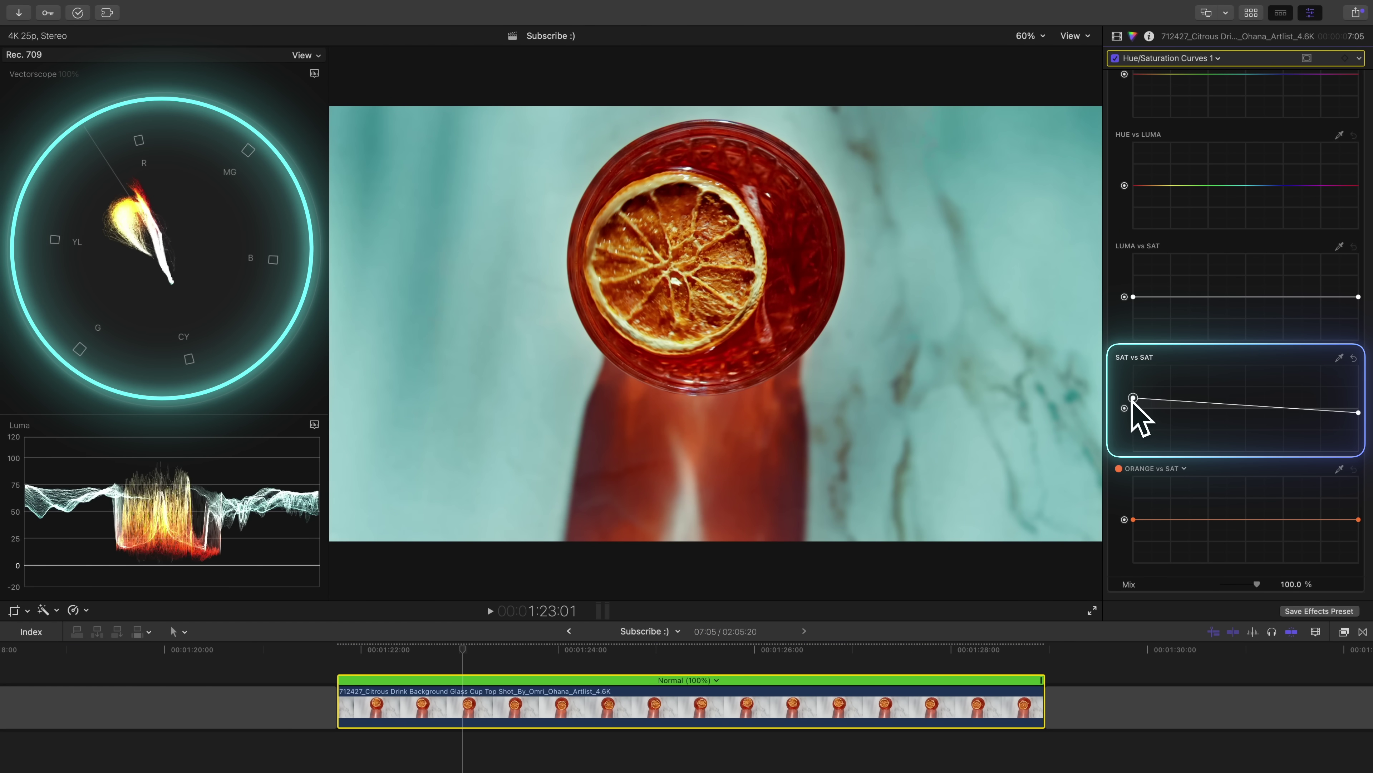
{"action": "left_click_drag", "start_coordinate": [1132, 403], "coordinate": [1128, 398]}
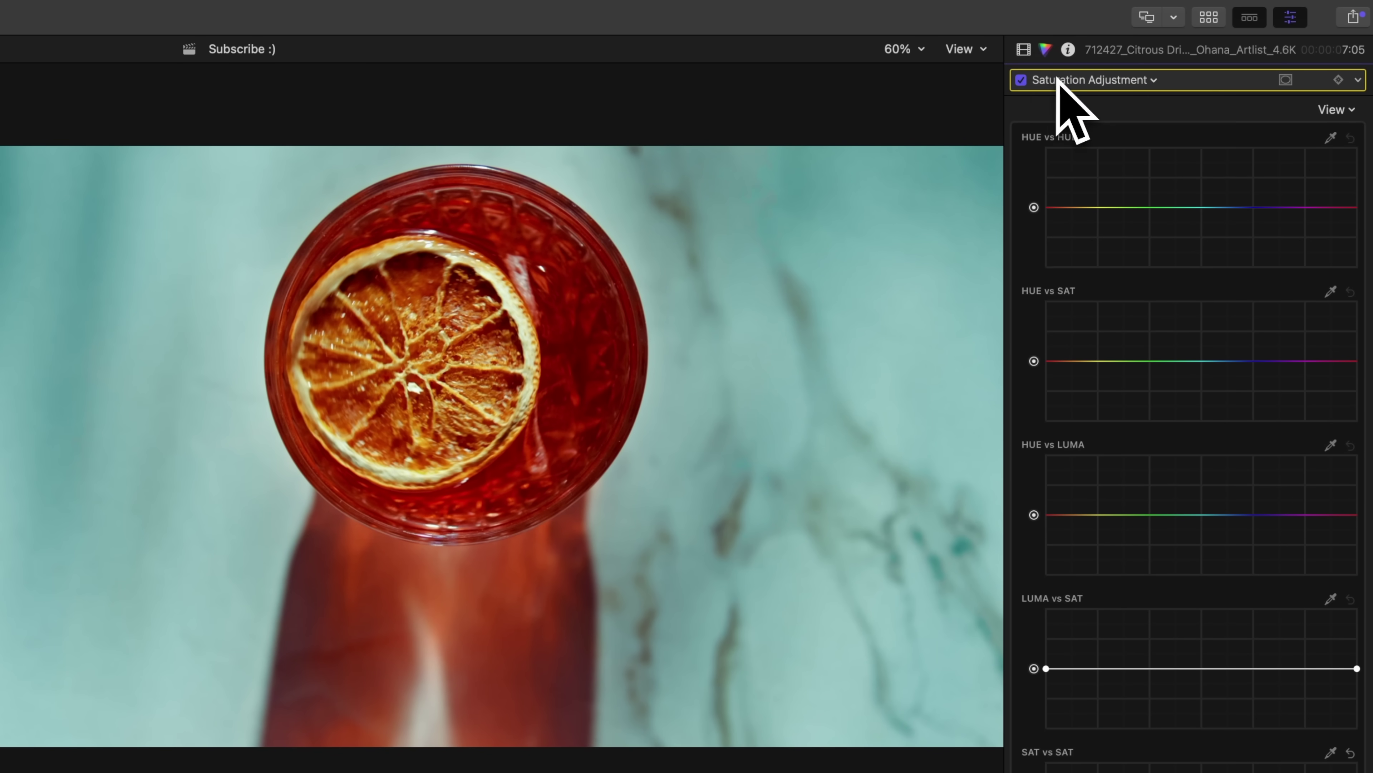
- Add Color Curves 2 with an elliptical mask over the glass, pulling the luma curve down outside it
{"action": "left_click", "coordinate": [1059, 79]}
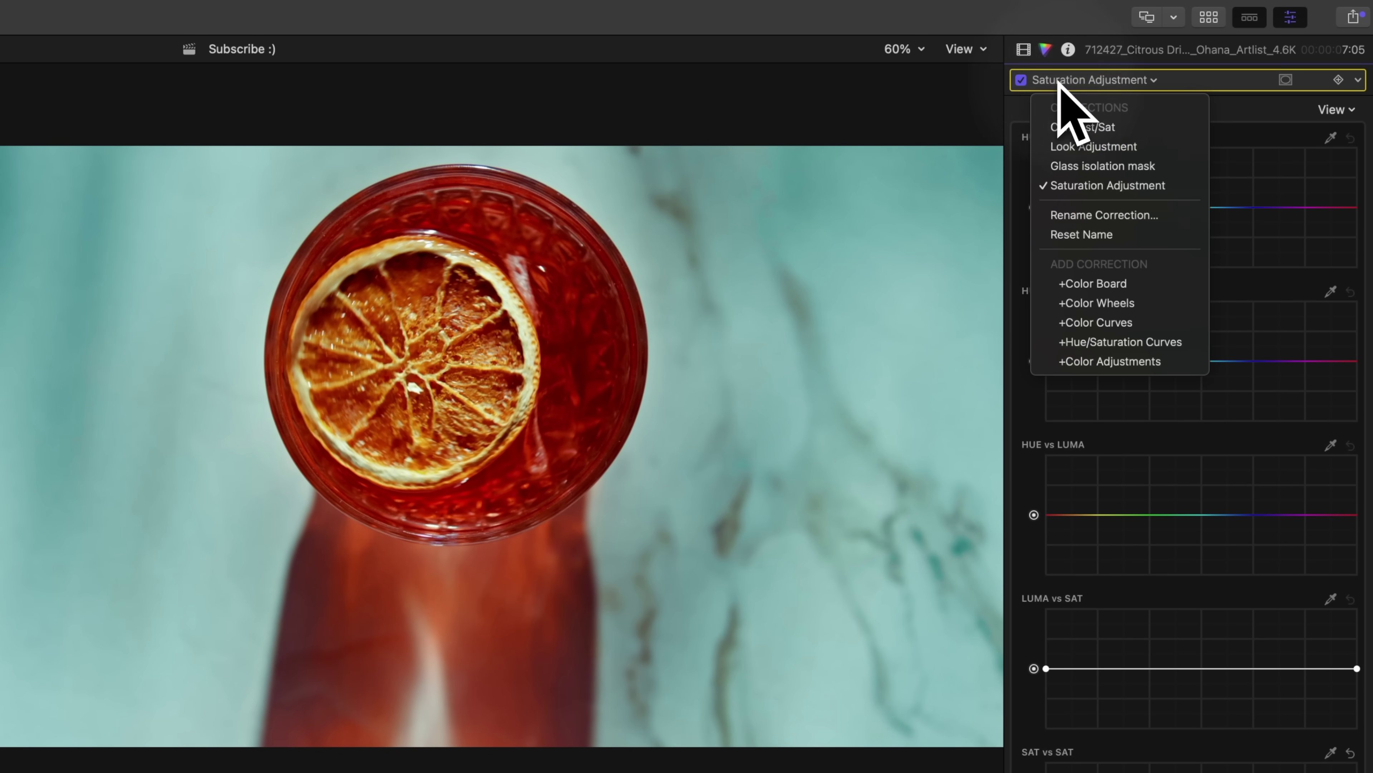
{"action": "left_click", "coordinate": [1098, 323]}
{"action": "left_click", "coordinate": [1284, 80]}
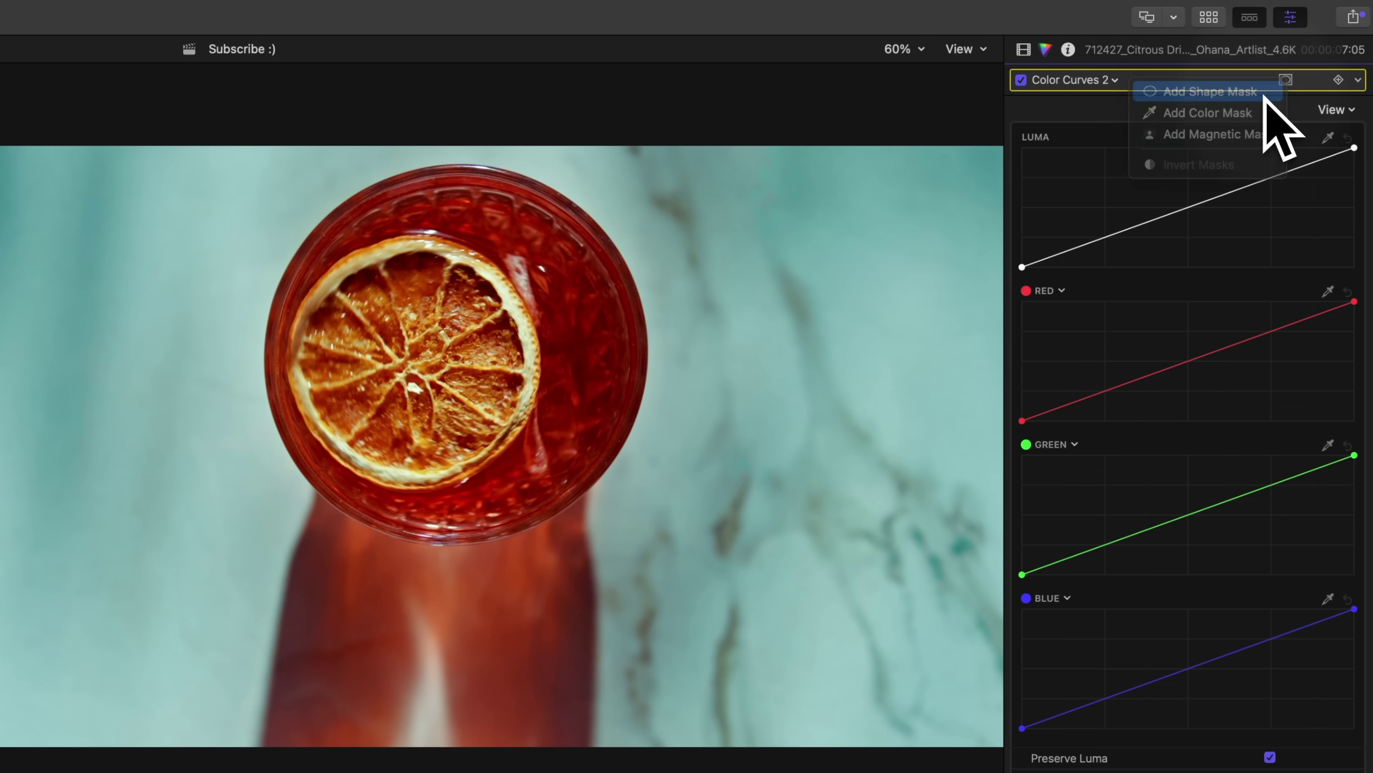
{"action": "left_click", "coordinate": [1263, 93]}
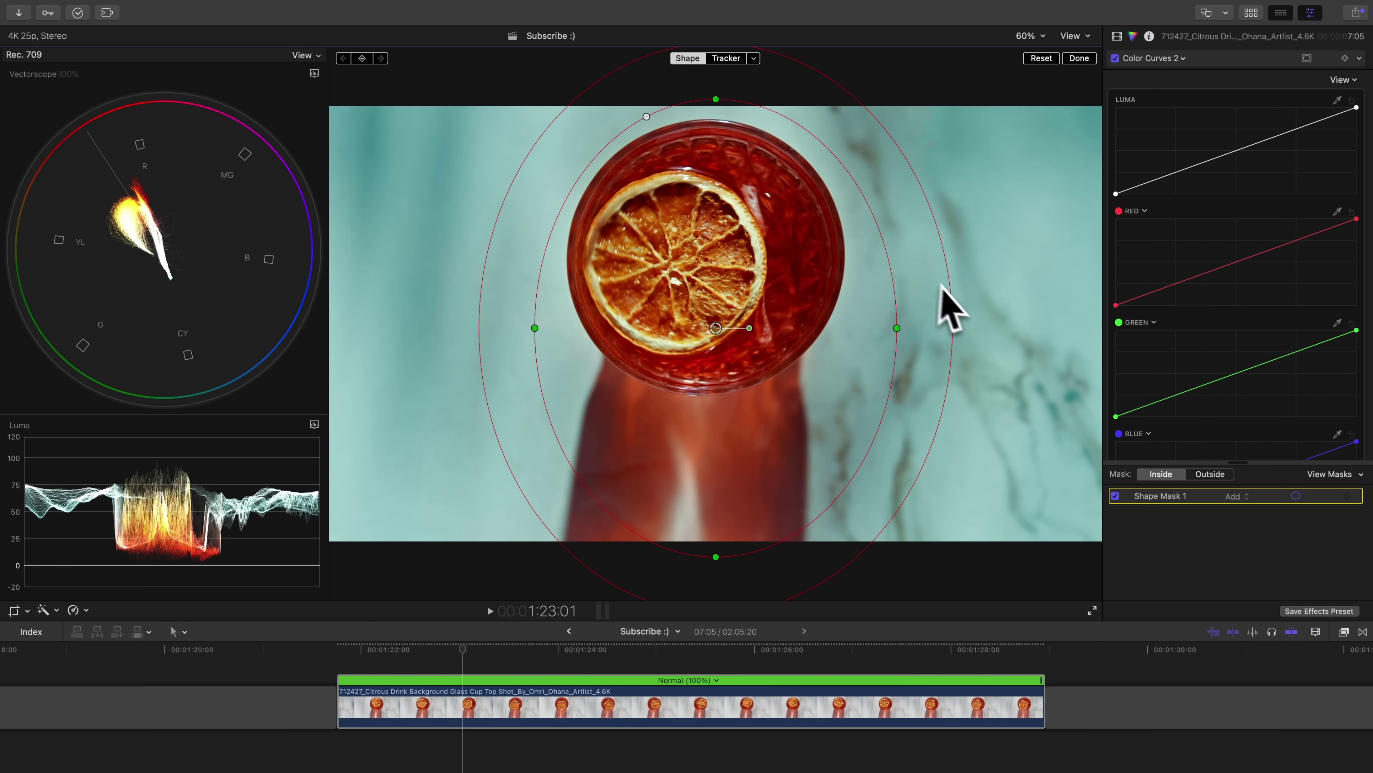
{"action": "left_click_drag", "start_coordinate": [1195, 164], "coordinate": [1245, 169]}
{"action": "left_click_drag", "start_coordinate": [535, 328], "coordinate": [583, 328]}
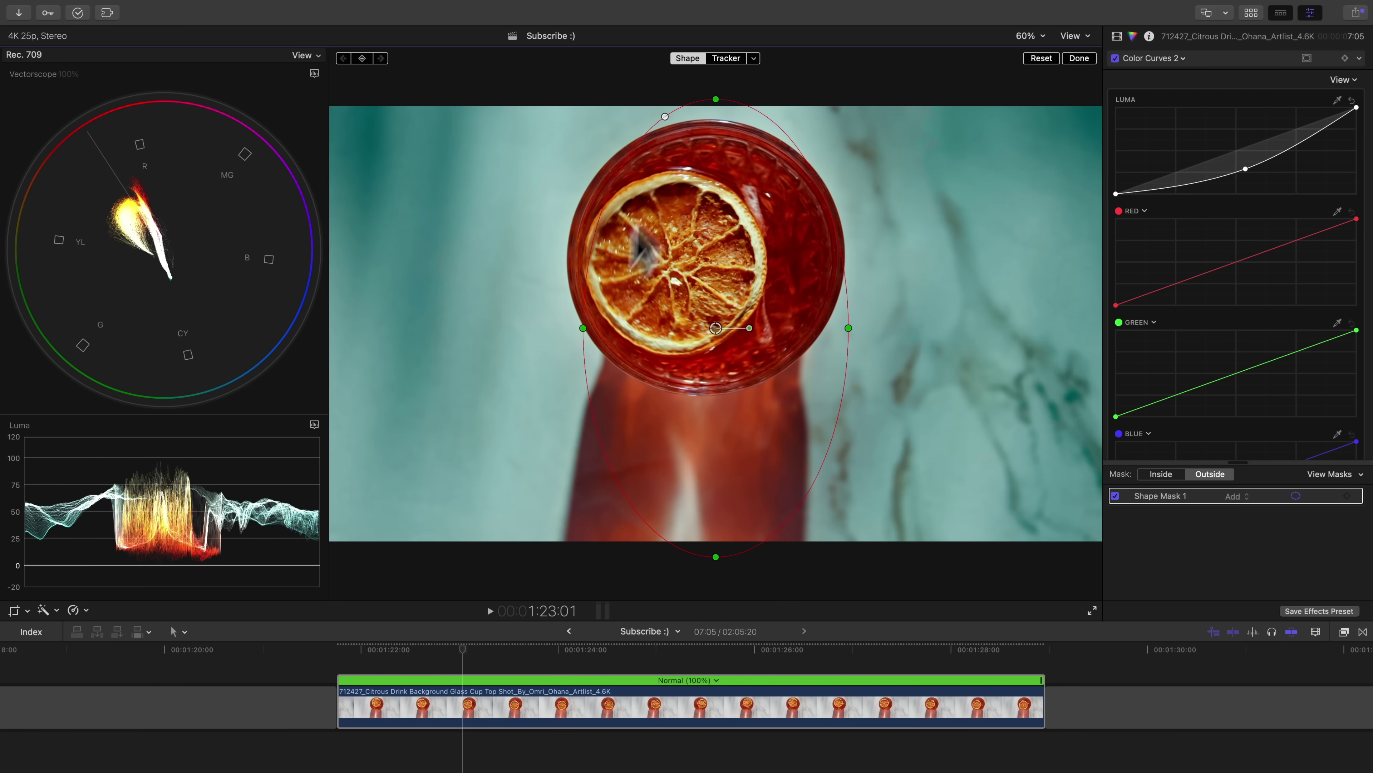
{"action": "left_click_drag", "start_coordinate": [715, 328], "coordinate": [707, 310]}
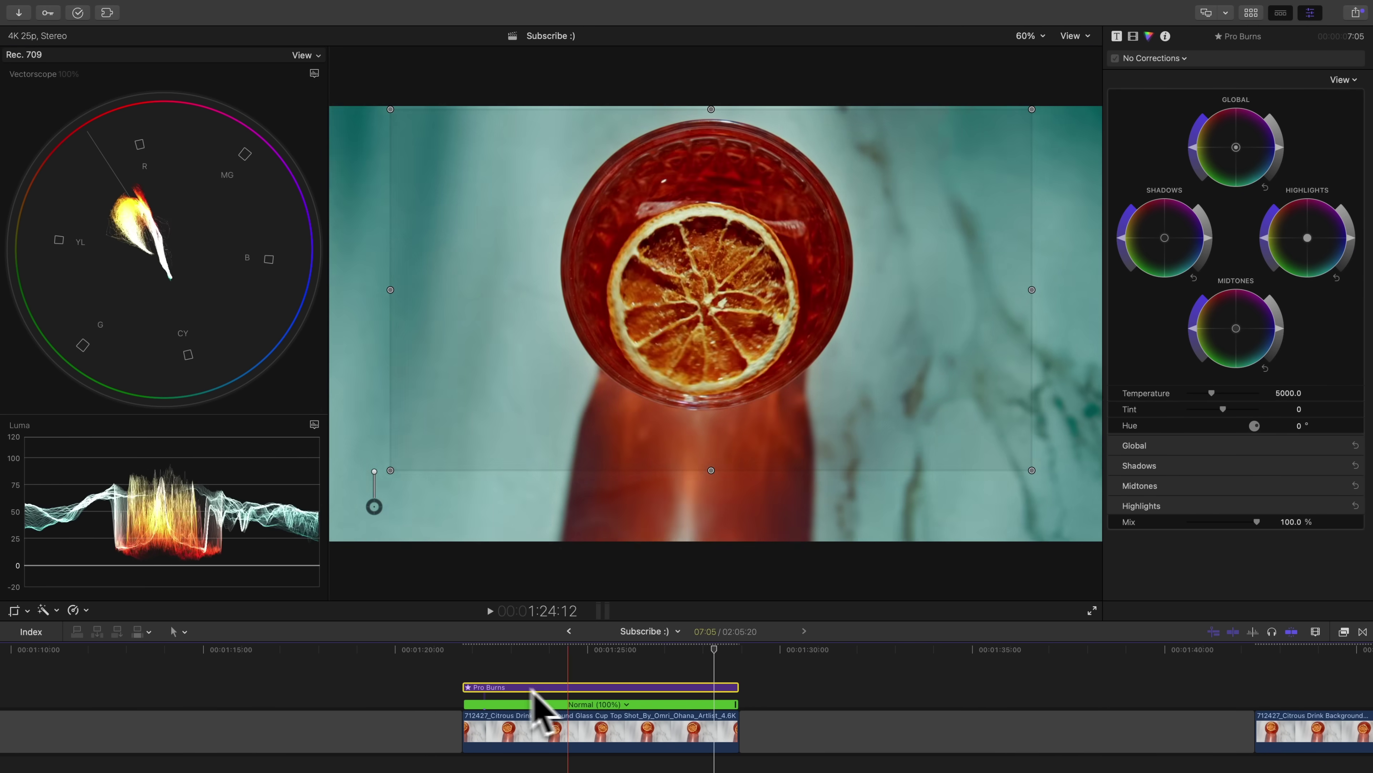
{"action": "left_click", "coordinate": [610, 687]}
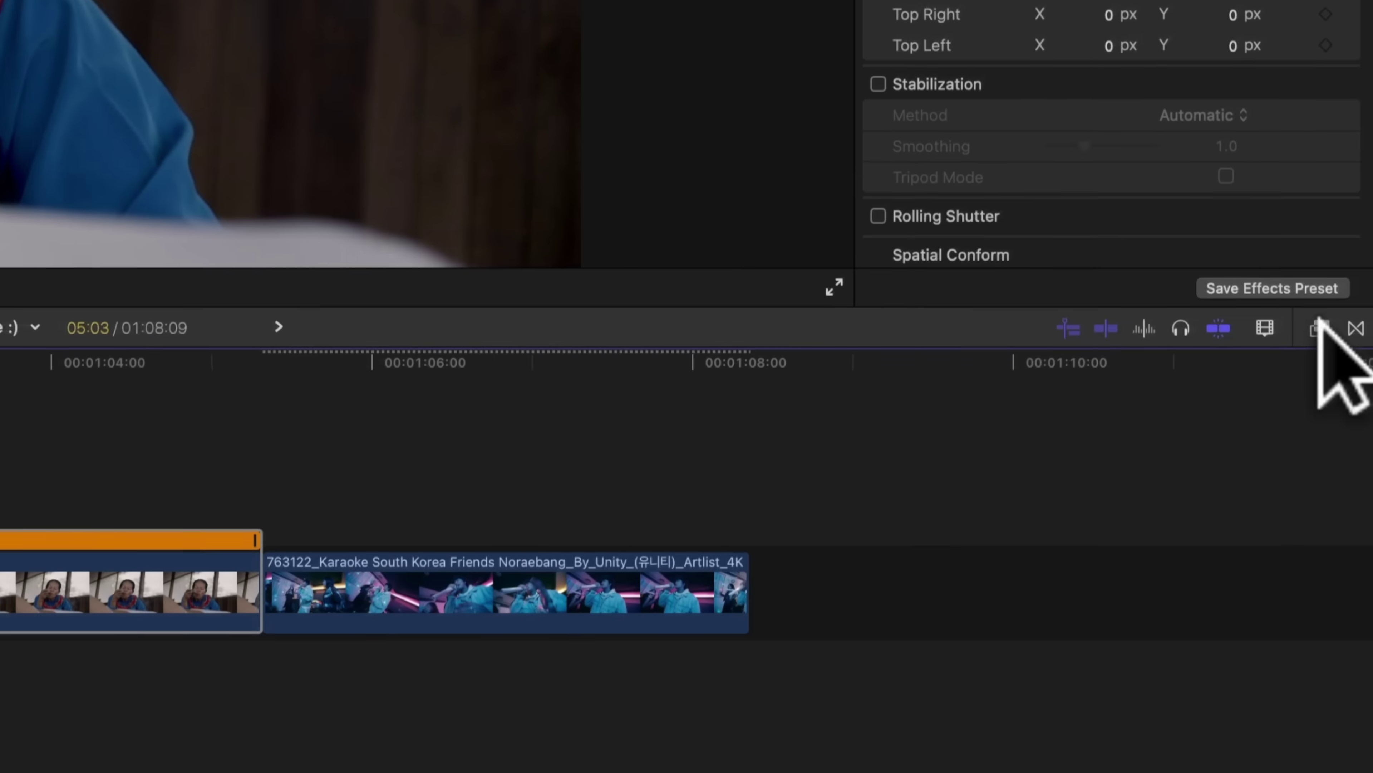
- Search the effects for 'radial' and apply the Radial blur to the woman clip
{"action": "left_click", "coordinate": [1343, 525]}
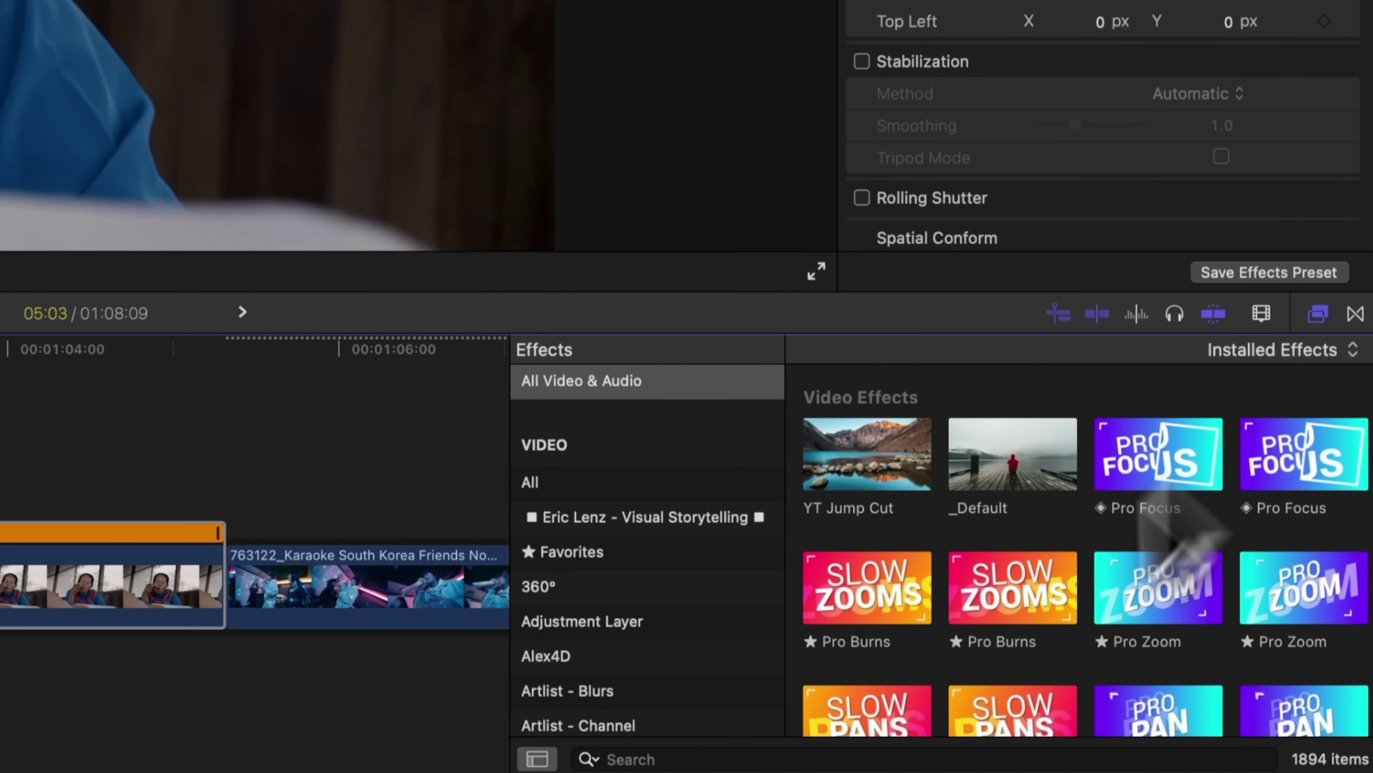
{"action": "left_click", "coordinate": [928, 746]}
{"action": "type", "text": "radial"}
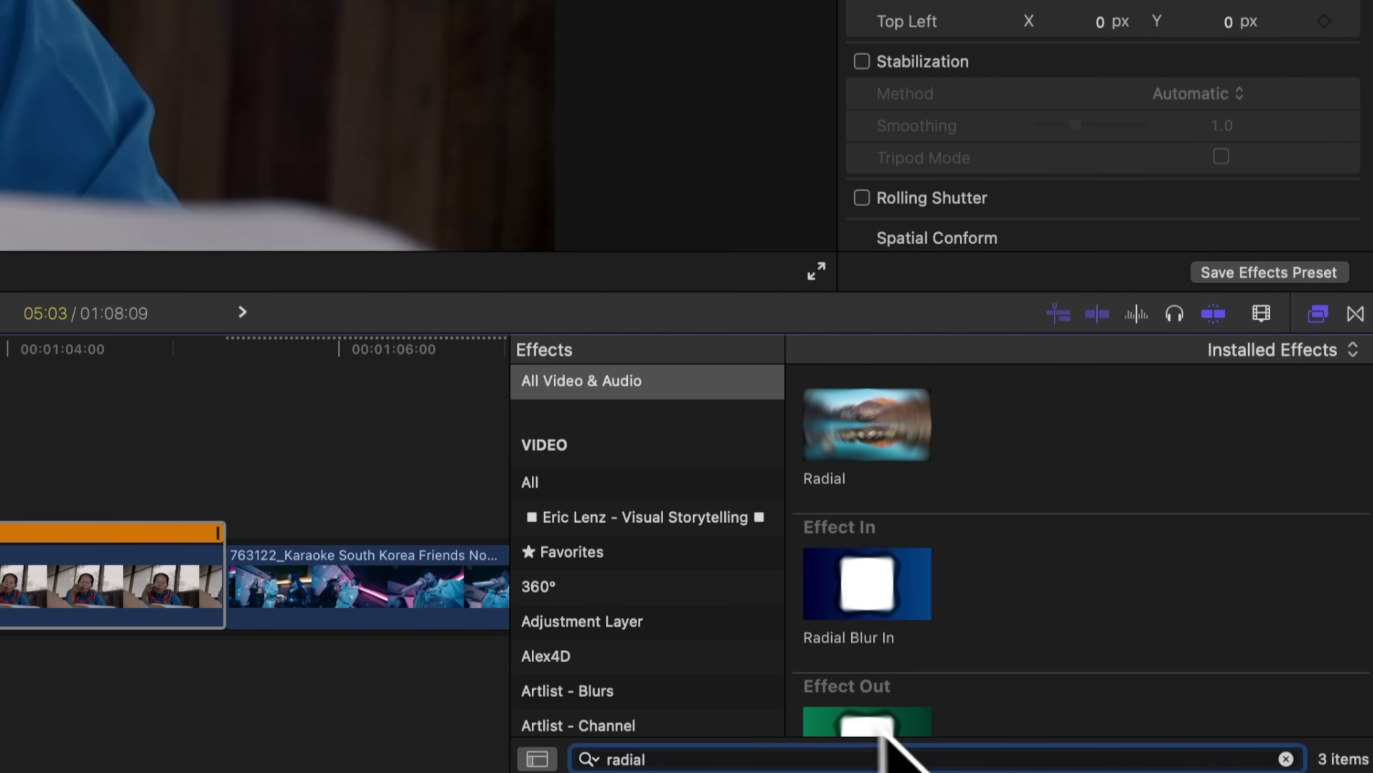
{"action": "left_click_drag", "start_coordinate": [857, 453], "coordinate": [0, 0]}
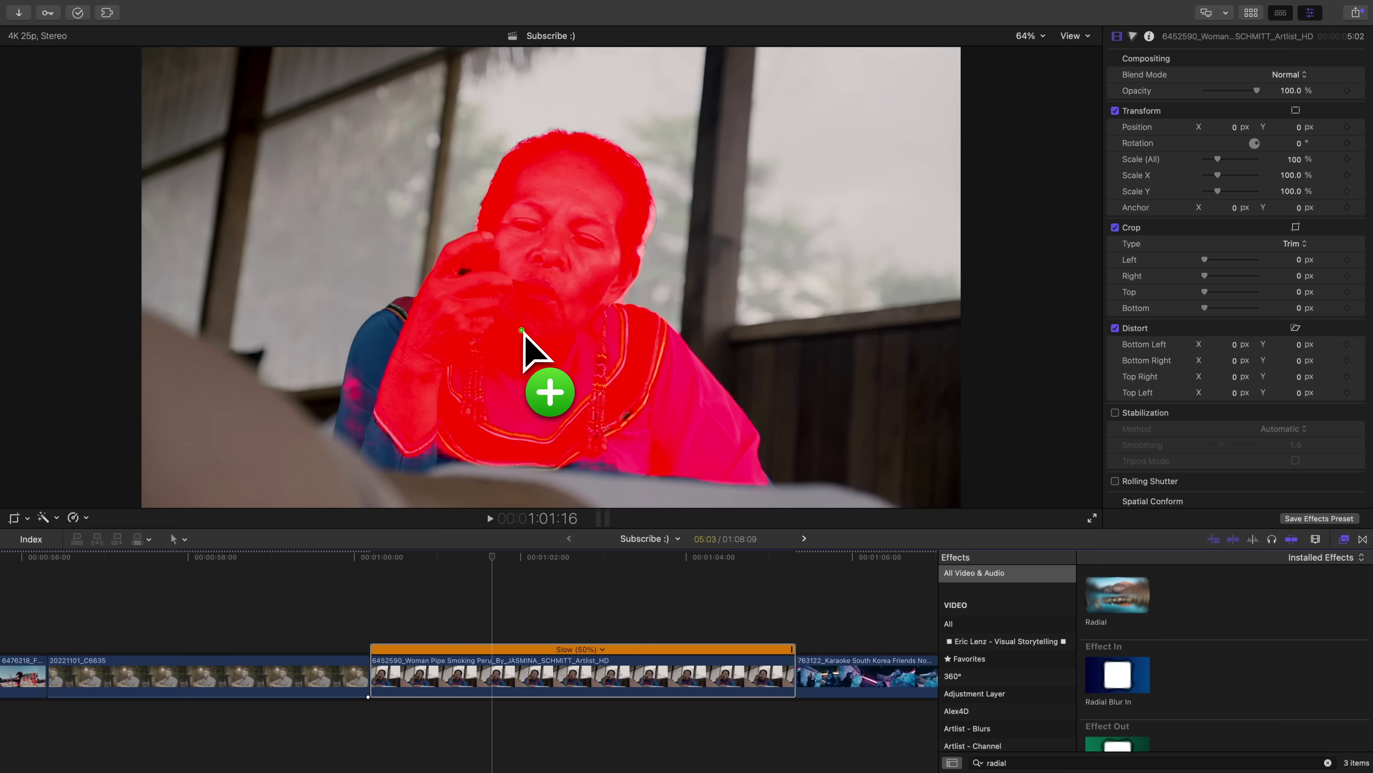
{"action": "left_click_drag", "start_coordinate": [531, 323], "coordinate": [531, 323]}
- Paint and analyze a magnetic mask around the woman, then invert it so the background blurs
{"action": "left_click", "coordinate": [413, 464]}
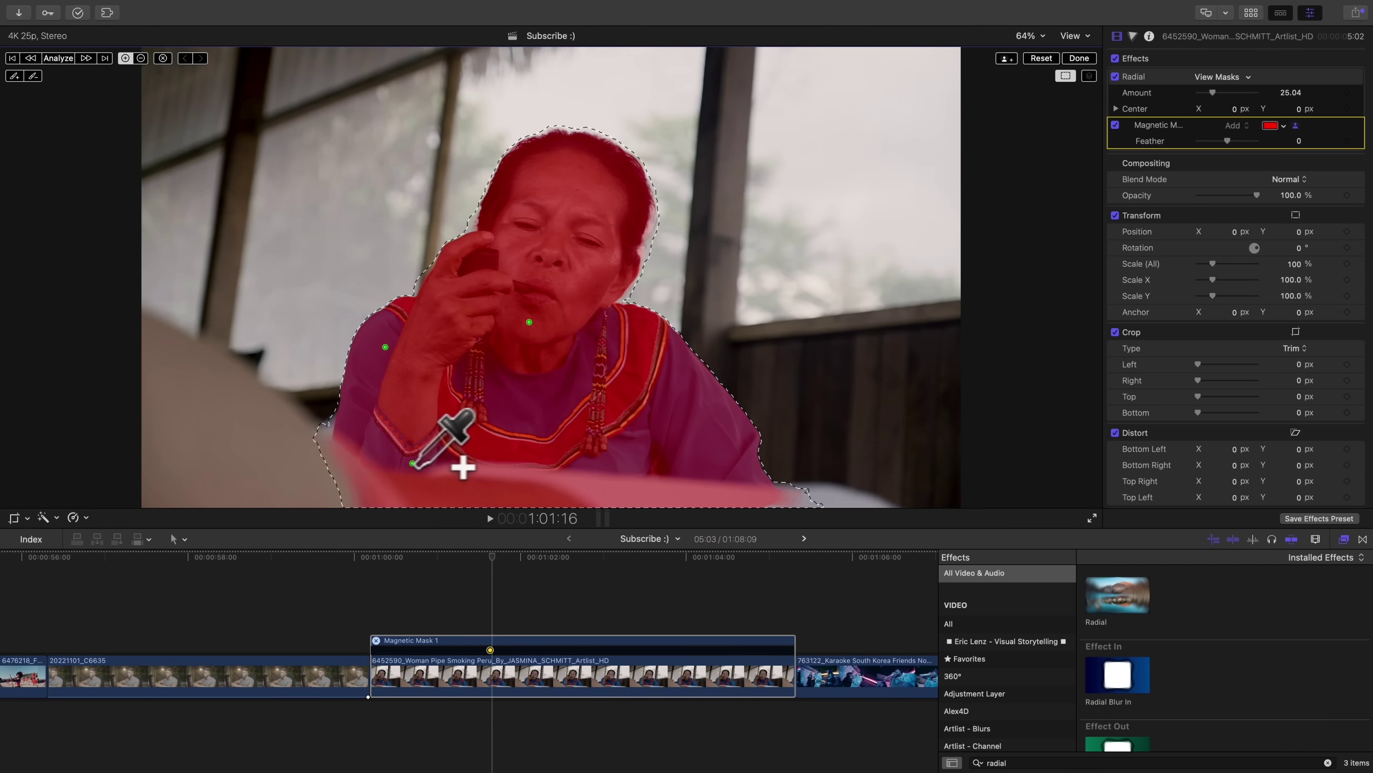
{"action": "left_click", "coordinate": [493, 490], "text": "alt"}
{"action": "left_click", "coordinate": [237, 449]}
{"action": "left_click", "coordinate": [538, 501]}
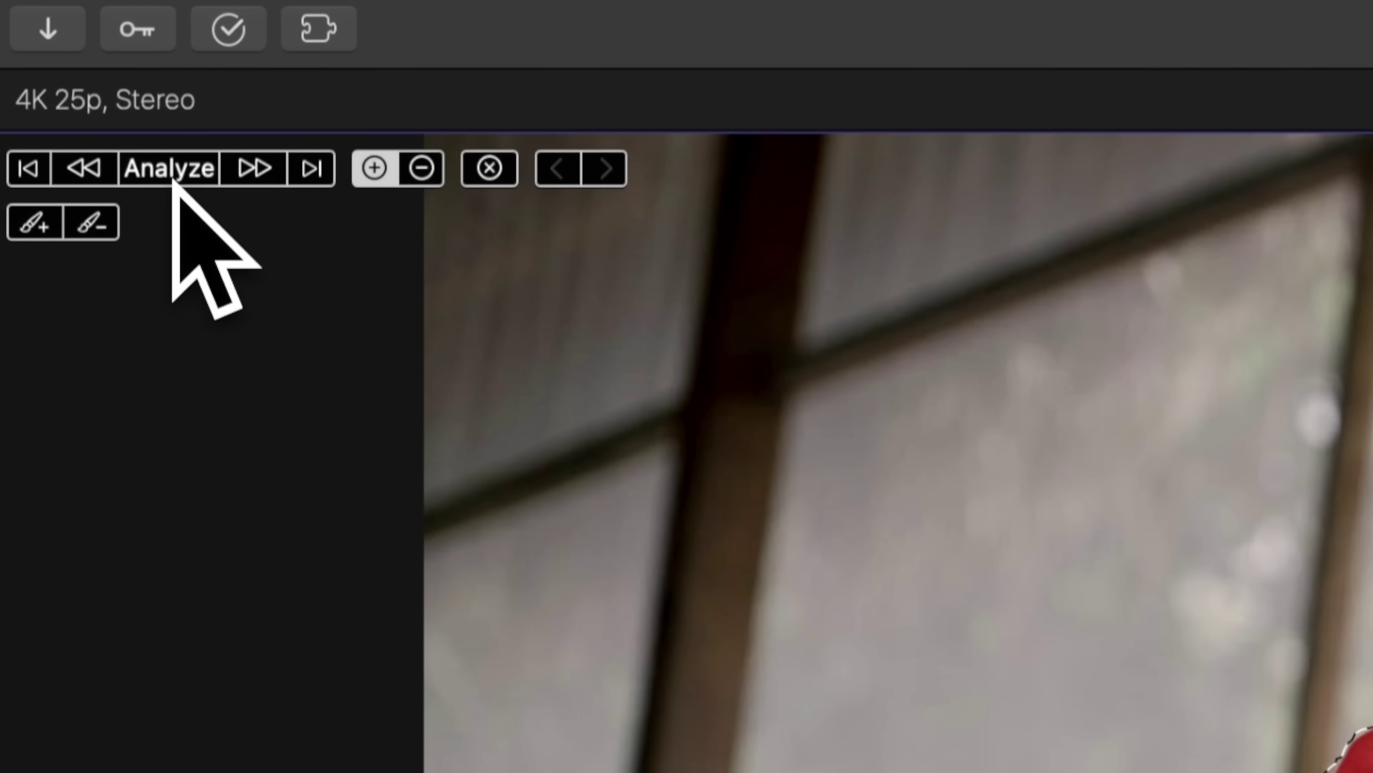
{"action": "left_click", "coordinate": [172, 169]}
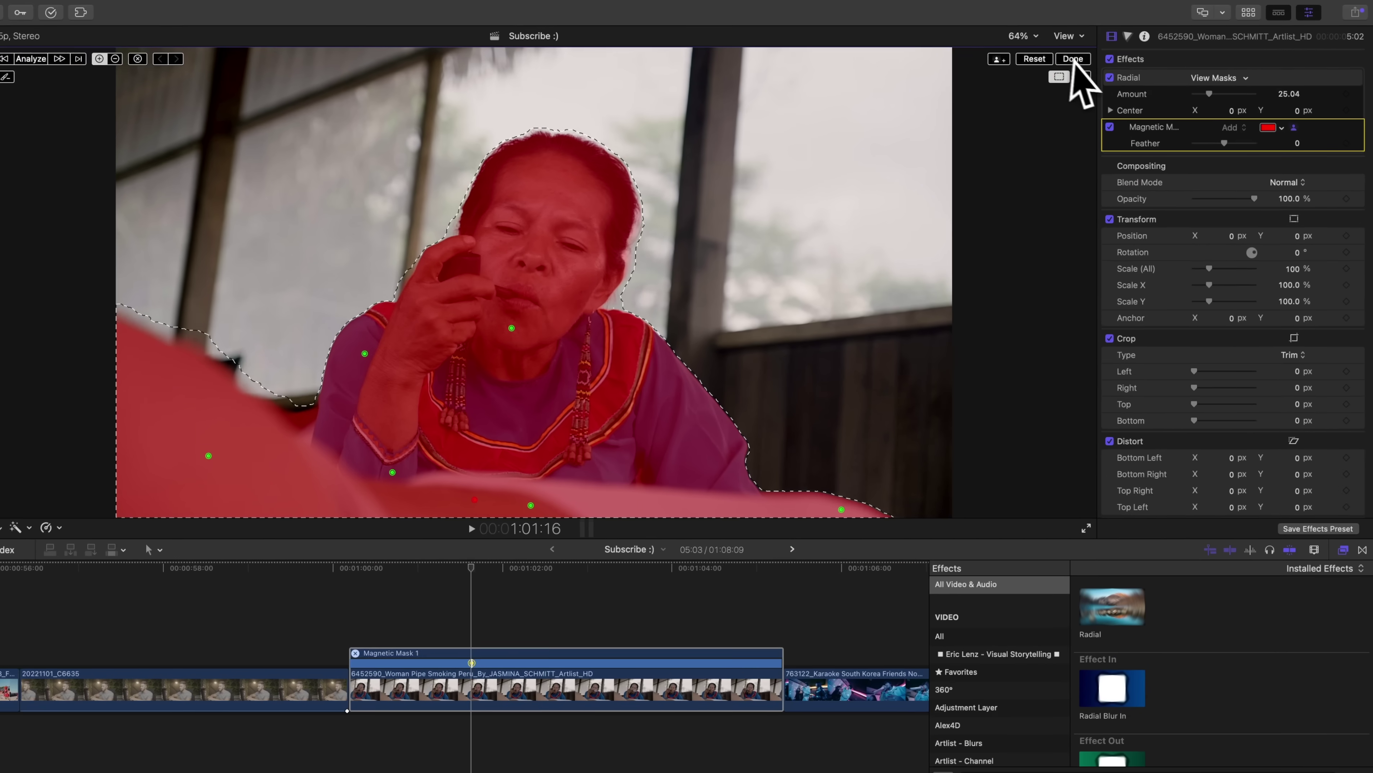
{"action": "left_click", "coordinate": [1060, 65]}
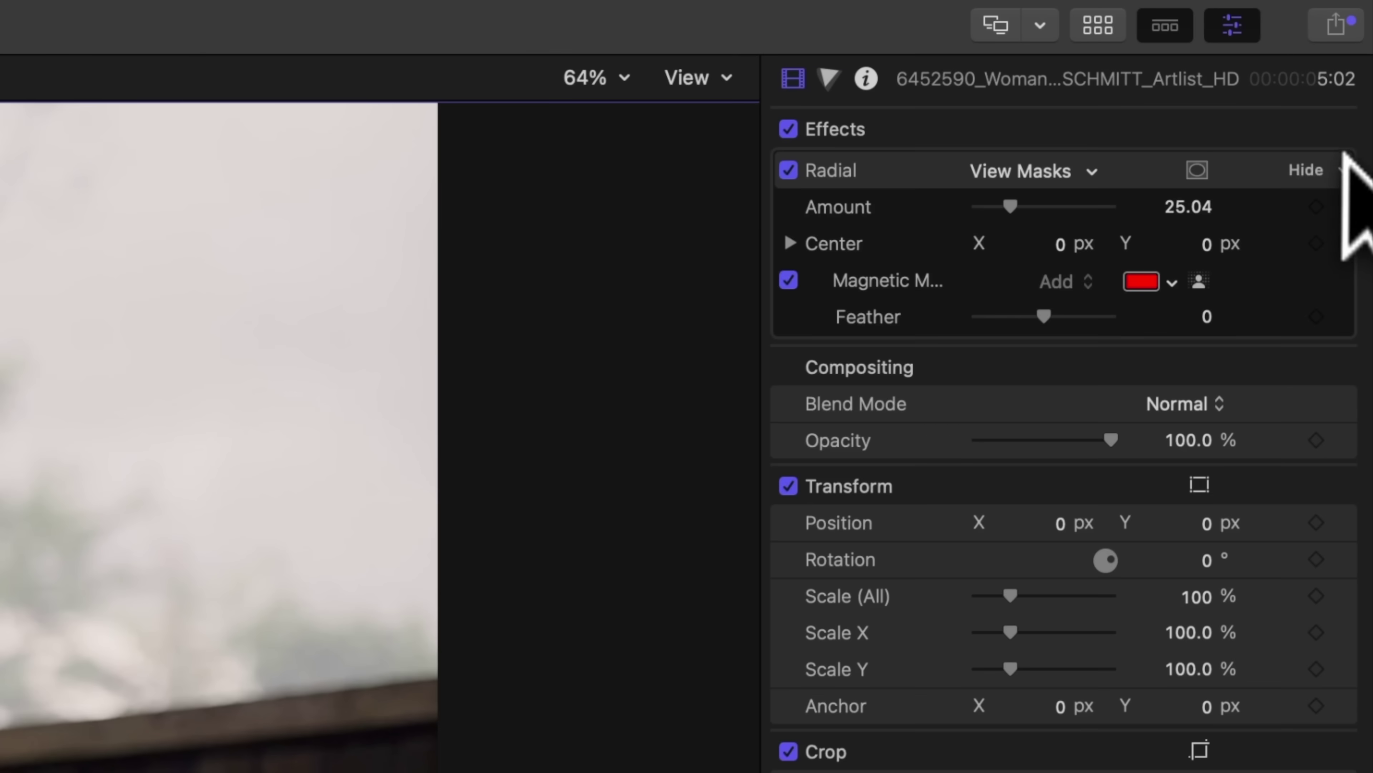
{"action": "left_click", "coordinate": [1358, 84]}
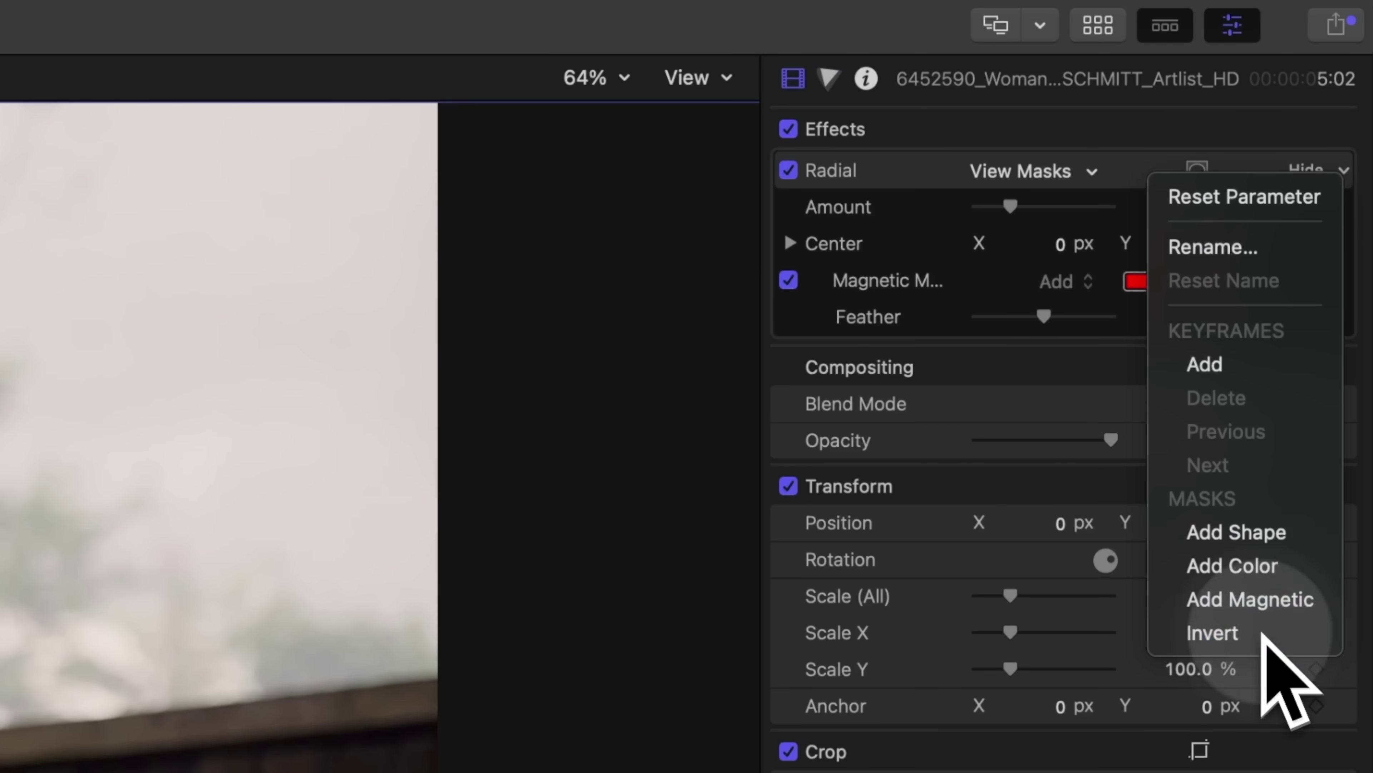
{"action": "left_click", "coordinate": [1262, 633]}
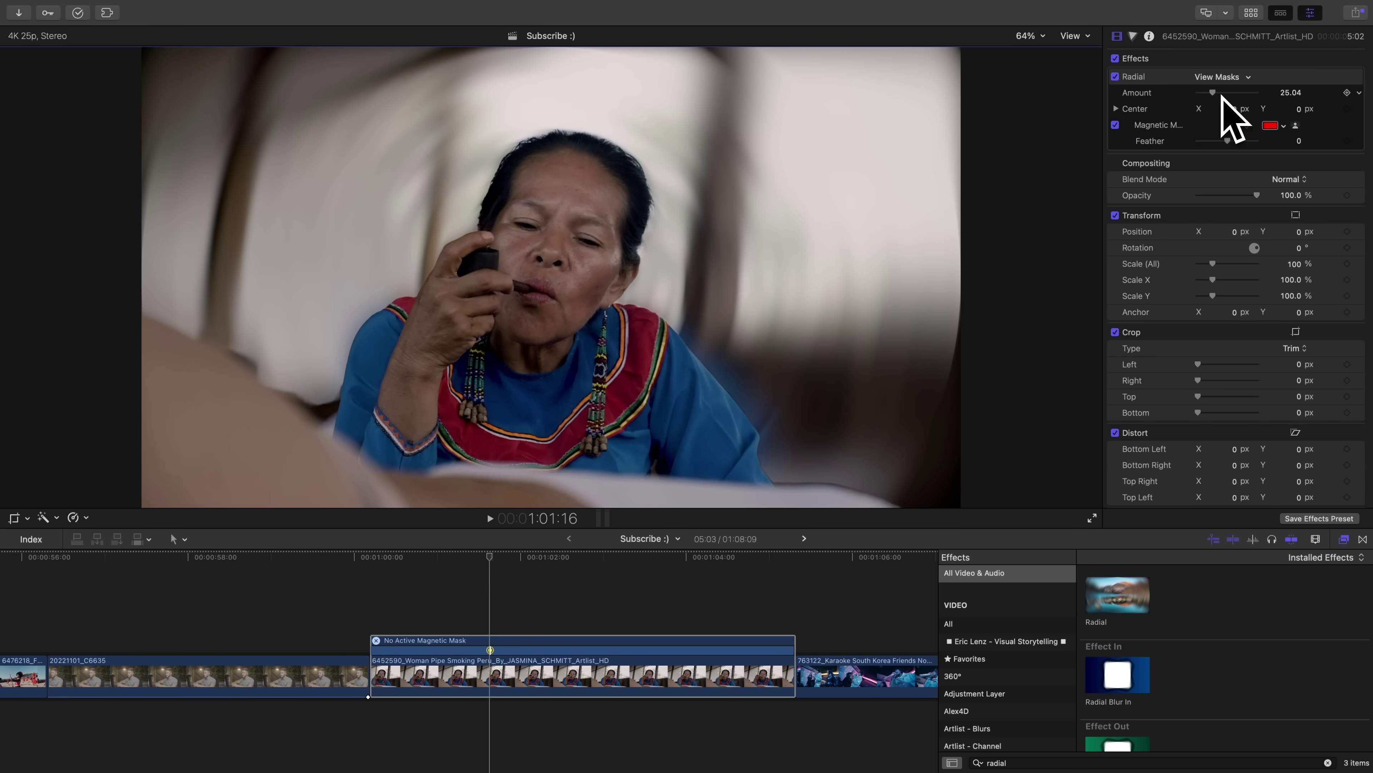
- Lower the Radial blur amount and apply the Prism effect to the woman clip
{"action": "left_click_drag", "start_coordinate": [1212, 94], "coordinate": [1202, 99]}
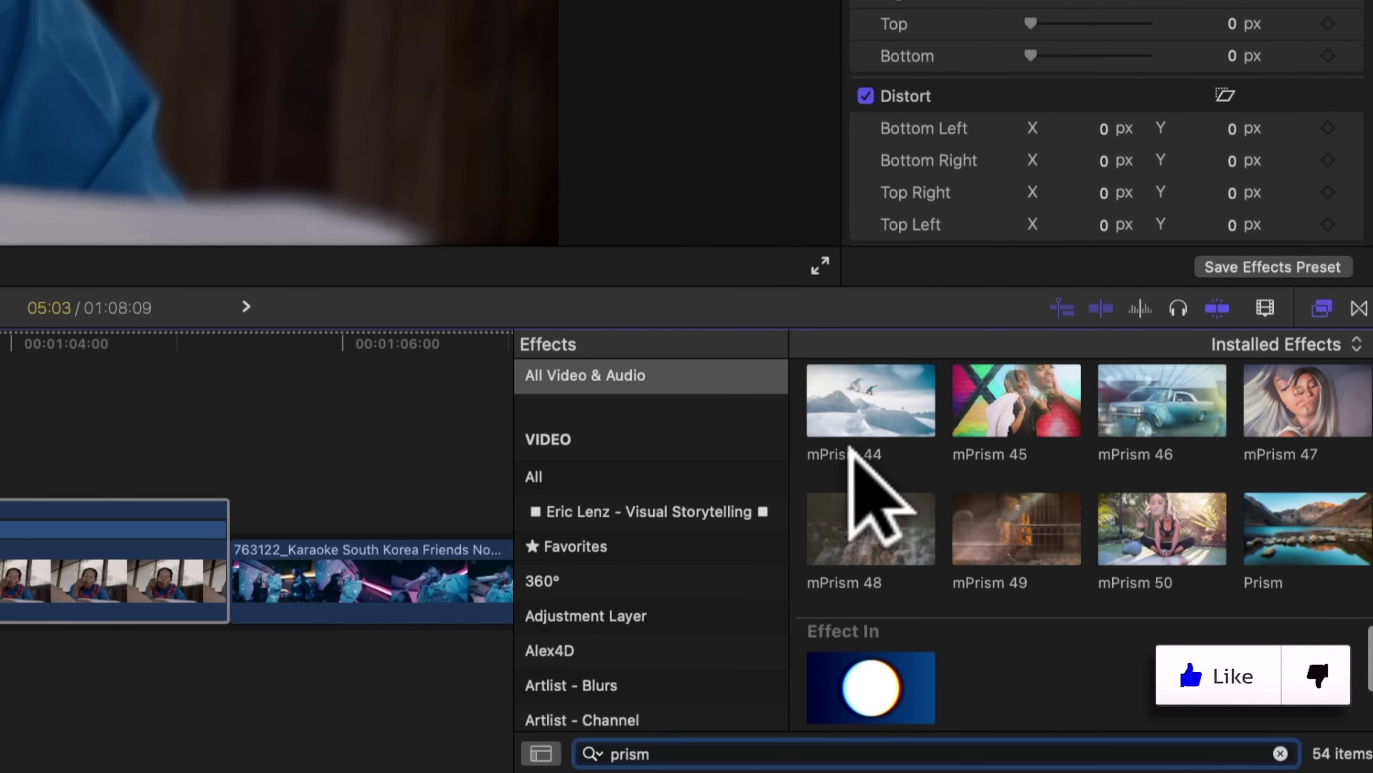
{"action": "left_click", "coordinate": [1311, 528]}
{"action": "double_click", "coordinate": [1311, 530]}
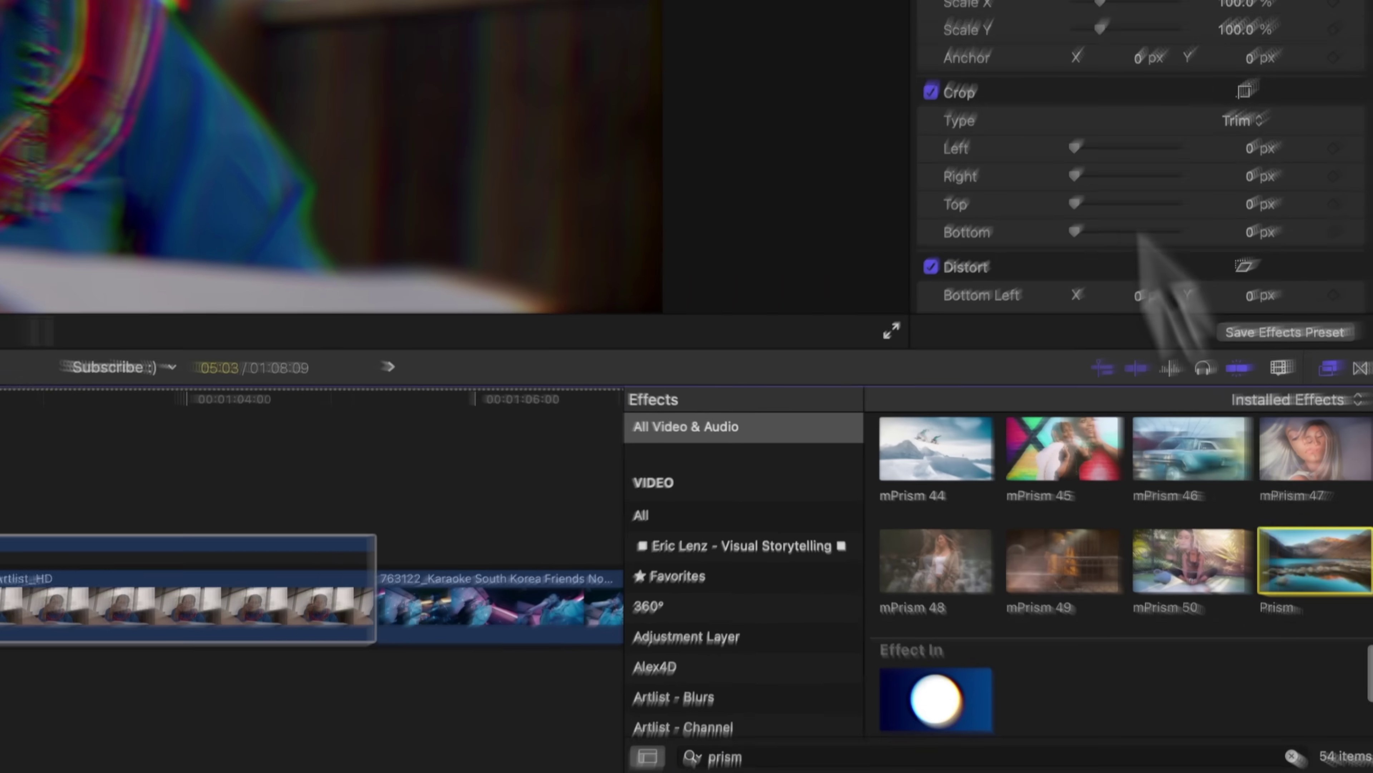